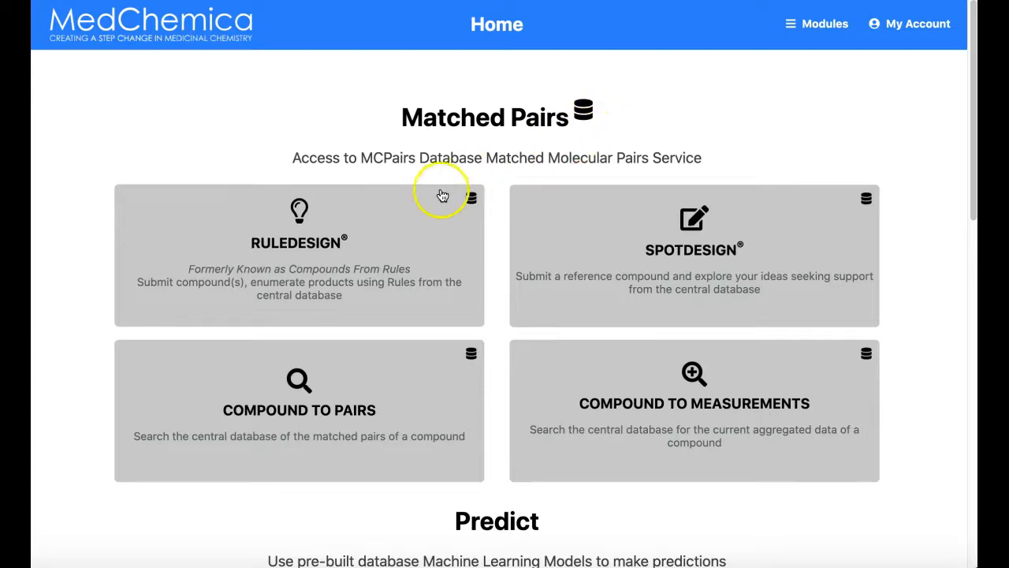
Look over the available modules on the home page and open RuleDesign
{"action": "scroll", "coordinate": [565, 411], "scroll_direction": "down", "scroll_amount": 3}
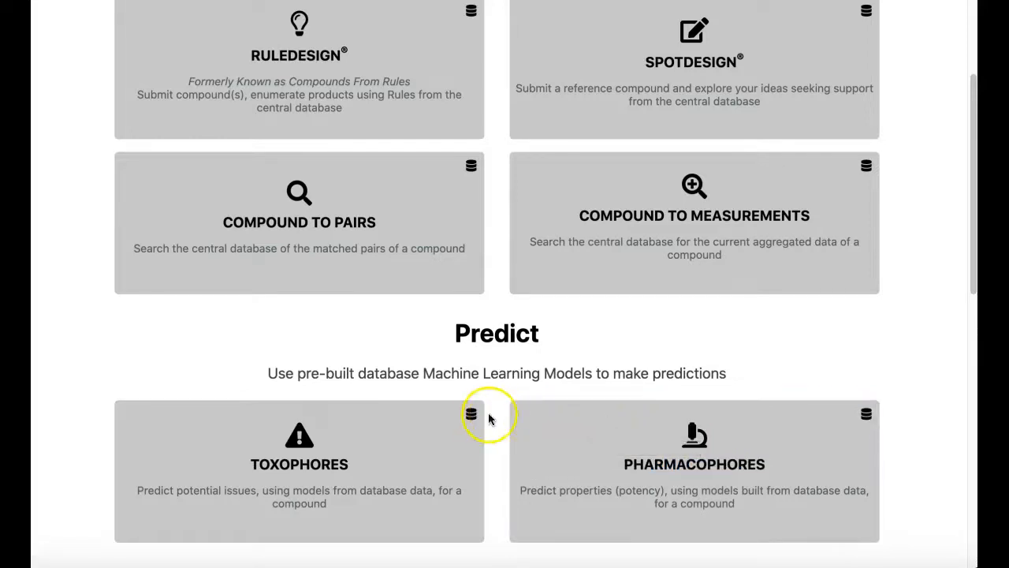
{"action": "mouse_move", "coordinate": [470, 417]}
{"action": "scroll", "coordinate": [486, 477], "scroll_direction": "down", "scroll_amount": 5}
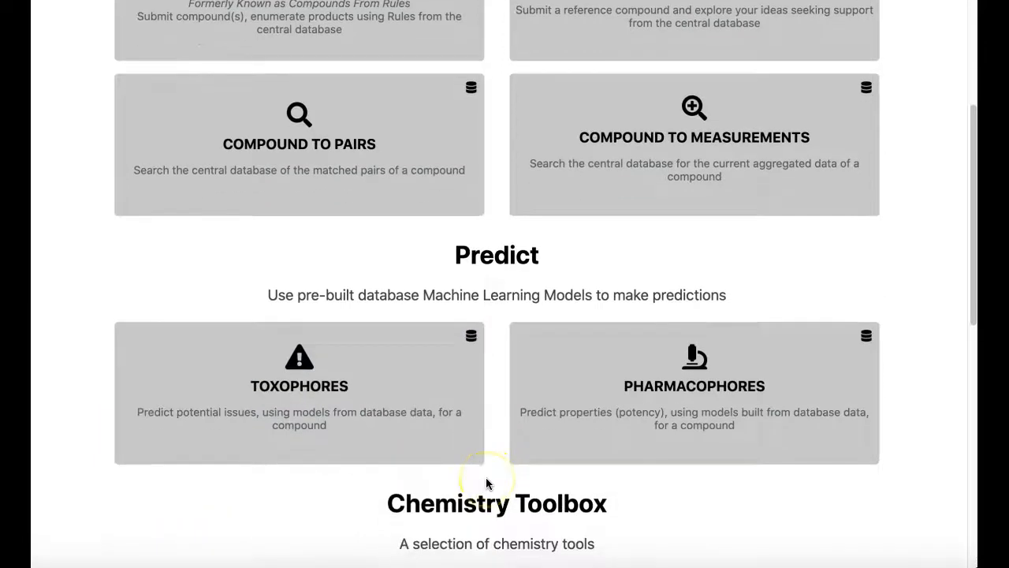
{"action": "scroll", "coordinate": [735, 385], "scroll_direction": "down", "scroll_amount": 4}
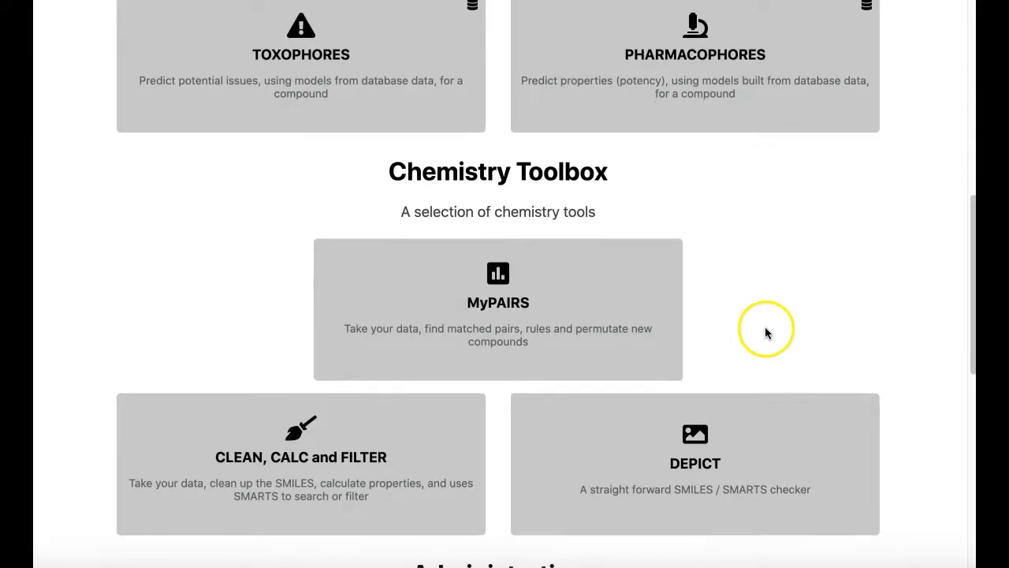
{"action": "scroll", "coordinate": [764, 329], "scroll_direction": "up", "scroll_amount": 3}
{"action": "scroll", "coordinate": [619, 330], "scroll_direction": "up", "scroll_amount": 8}
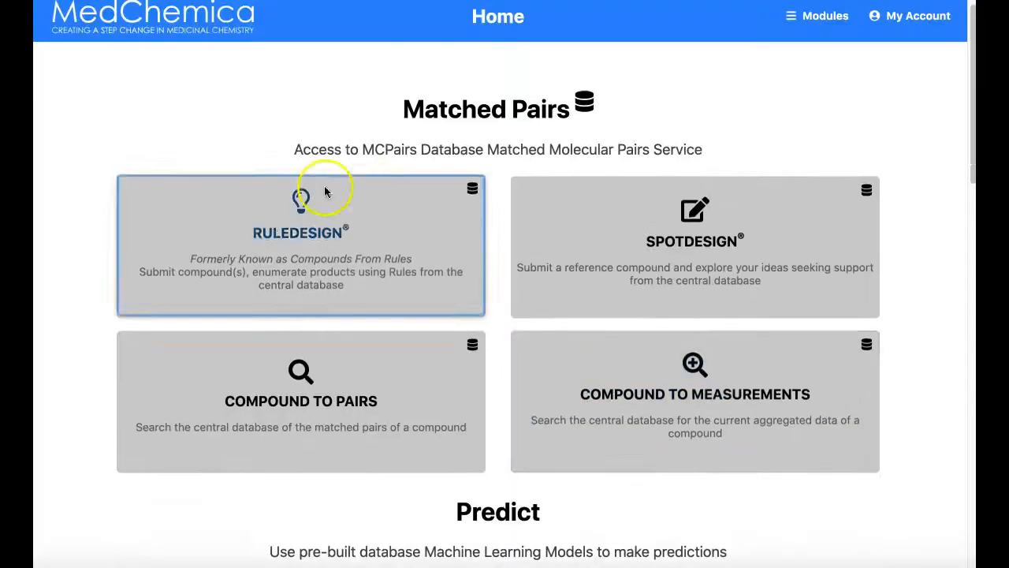
{"action": "left_click", "coordinate": [286, 246]}
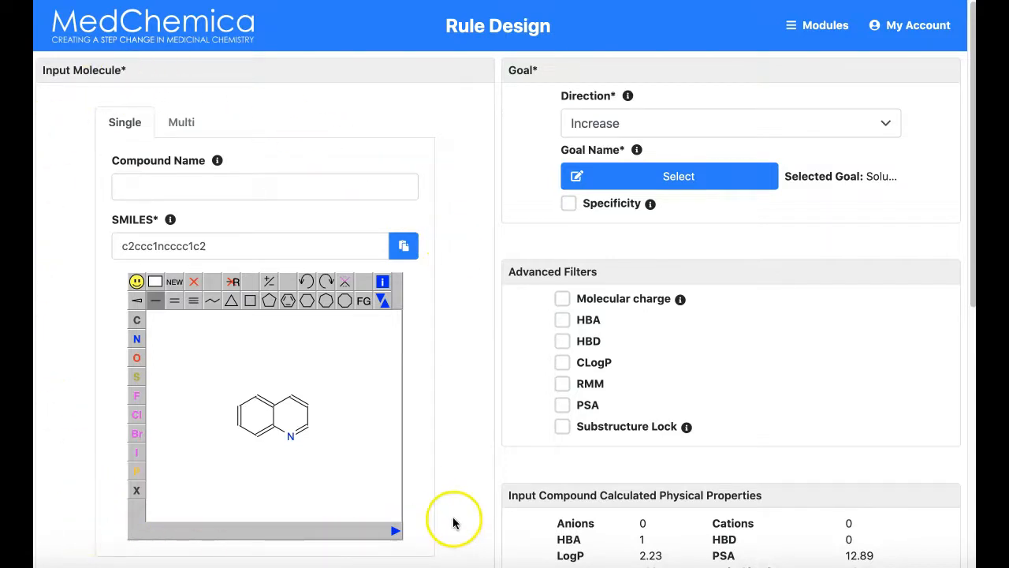
Enter CHEMBL2325997 as the name of the input compound
{"action": "left_click", "coordinate": [251, 185]}
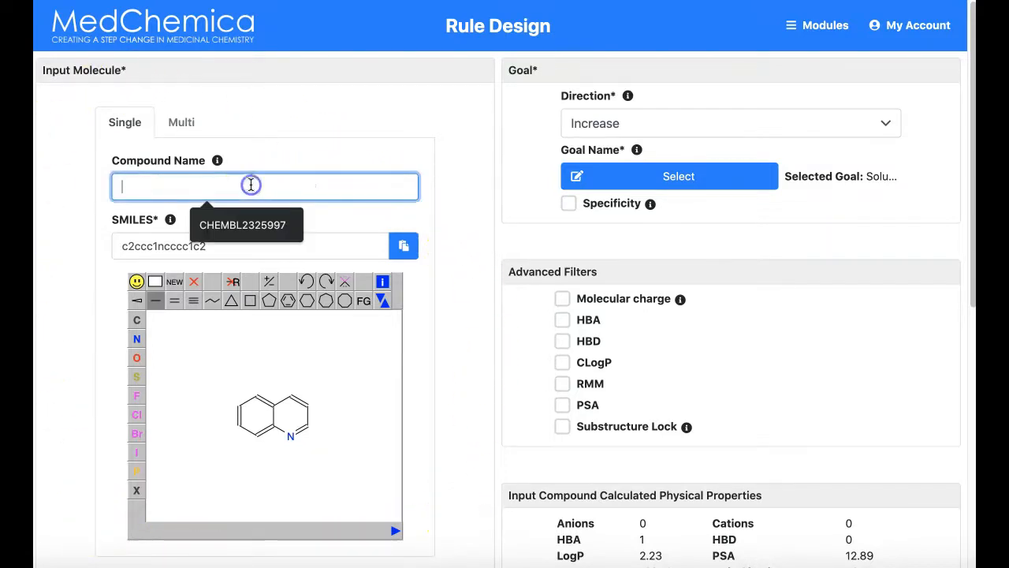
{"action": "type", "text": "CHEMBL232"}
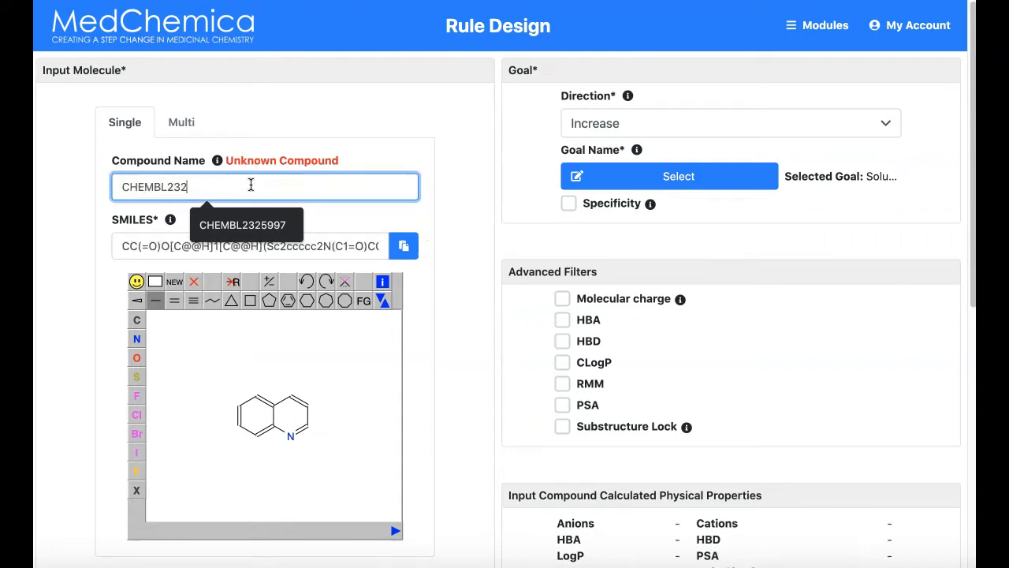
{"action": "type", "text": "5997"}
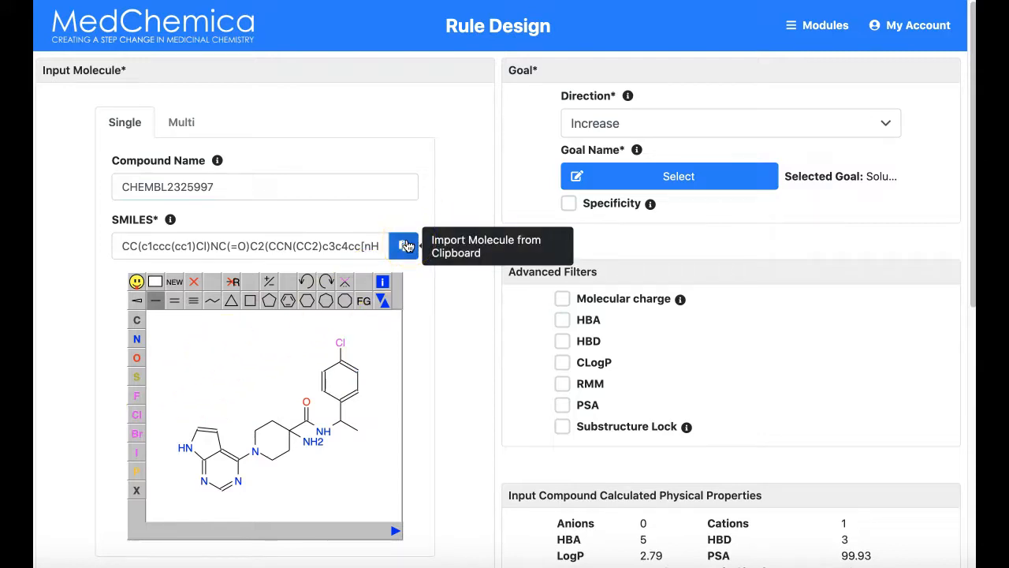
Add CC to the start of the SMILES string, and remove it again
{"action": "left_click", "coordinate": [124, 247]}
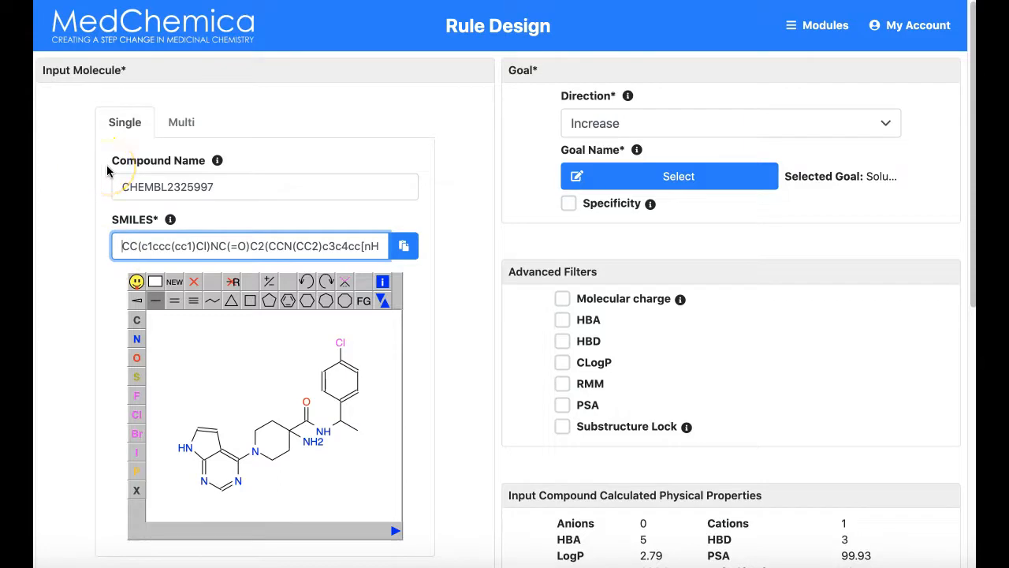
{"action": "type", "text": "CC"}
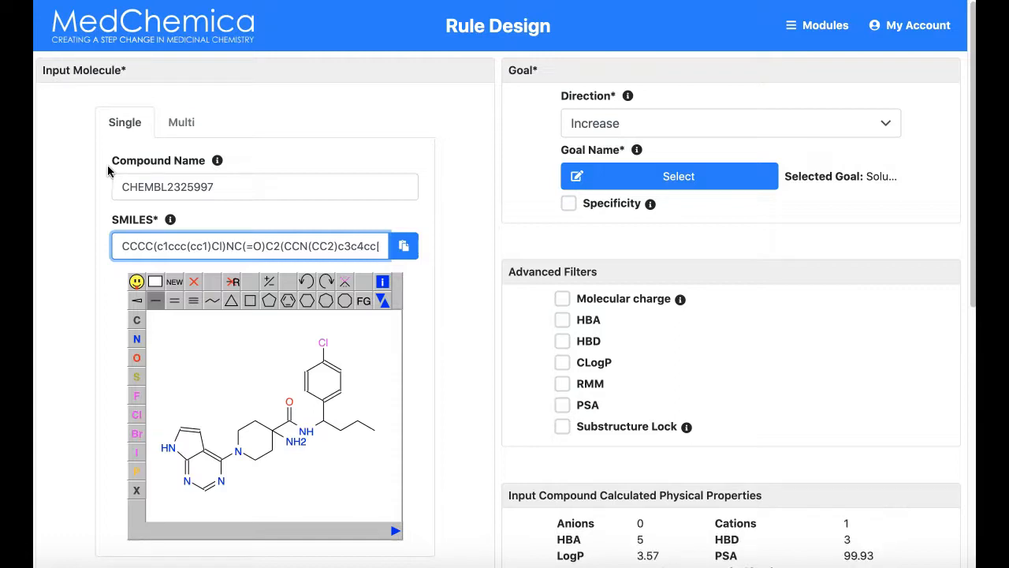
{"action": "key", "text": "BackSpace"}
{"action": "key", "text": "BackSpace"}
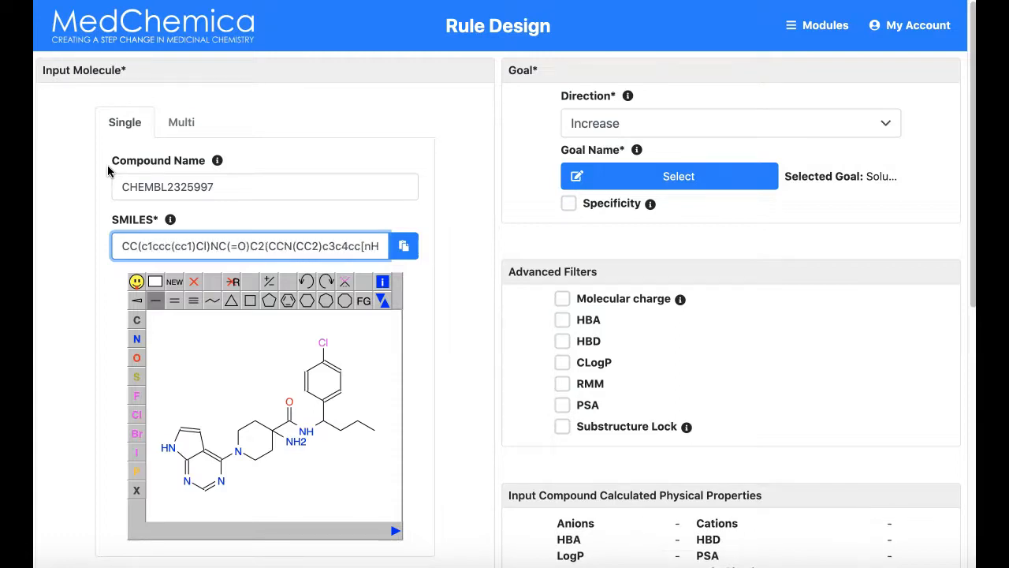
Clear the structure sketch and draw a benzene ring with a methyl group, replacing the ring carbon beside it with nitrogen
{"action": "left_click", "coordinate": [164, 282]}
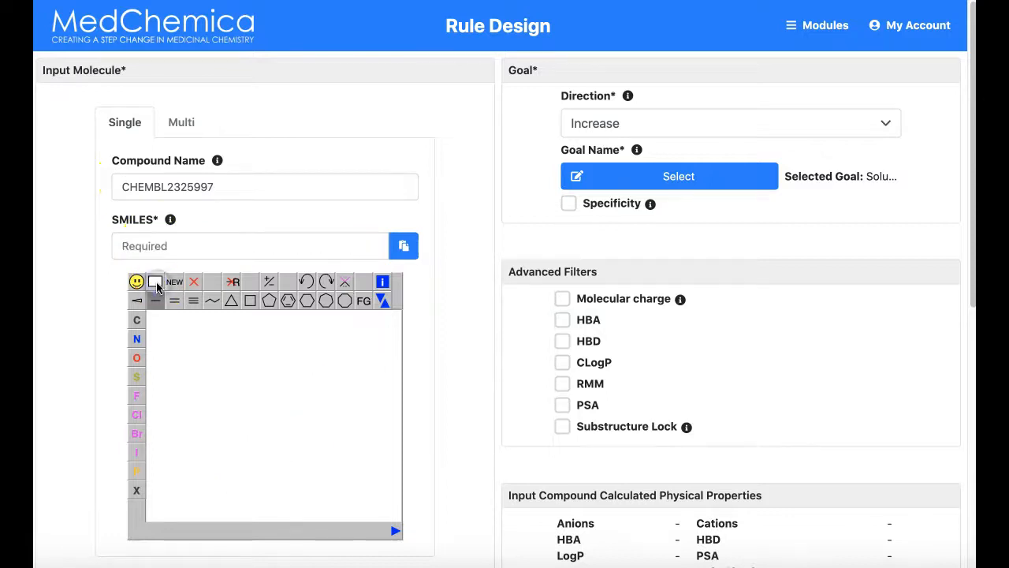
{"action": "left_click", "coordinate": [288, 302]}
{"action": "left_click", "coordinate": [265, 400]}
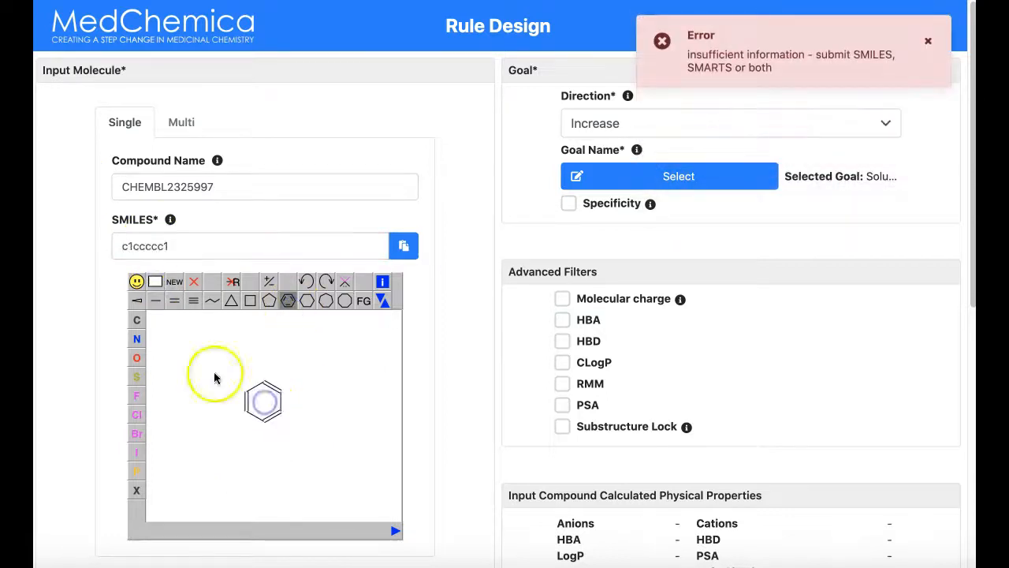
{"action": "left_click", "coordinate": [154, 300]}
{"action": "left_click", "coordinate": [280, 388]}
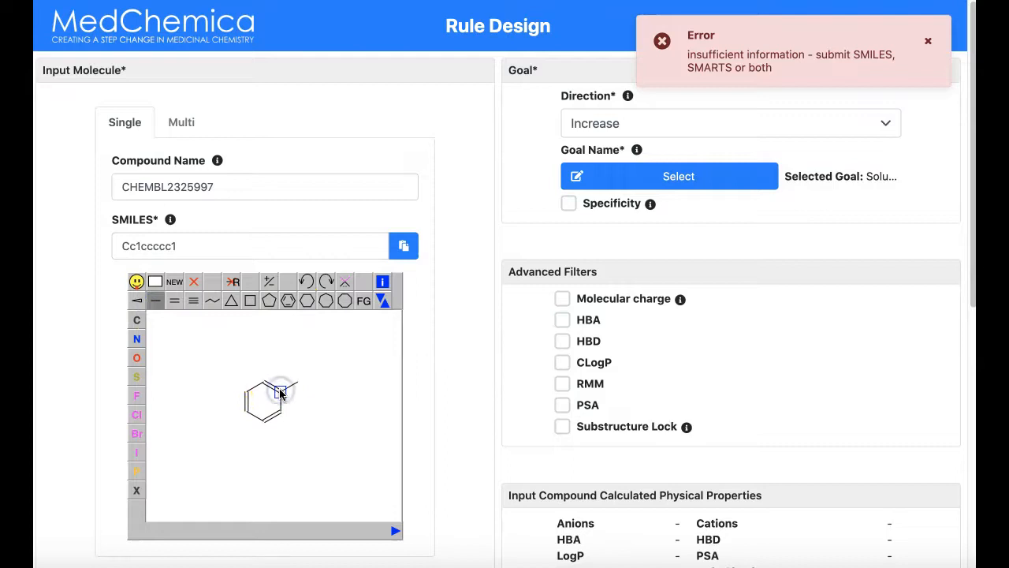
{"action": "left_click", "coordinate": [282, 418]}
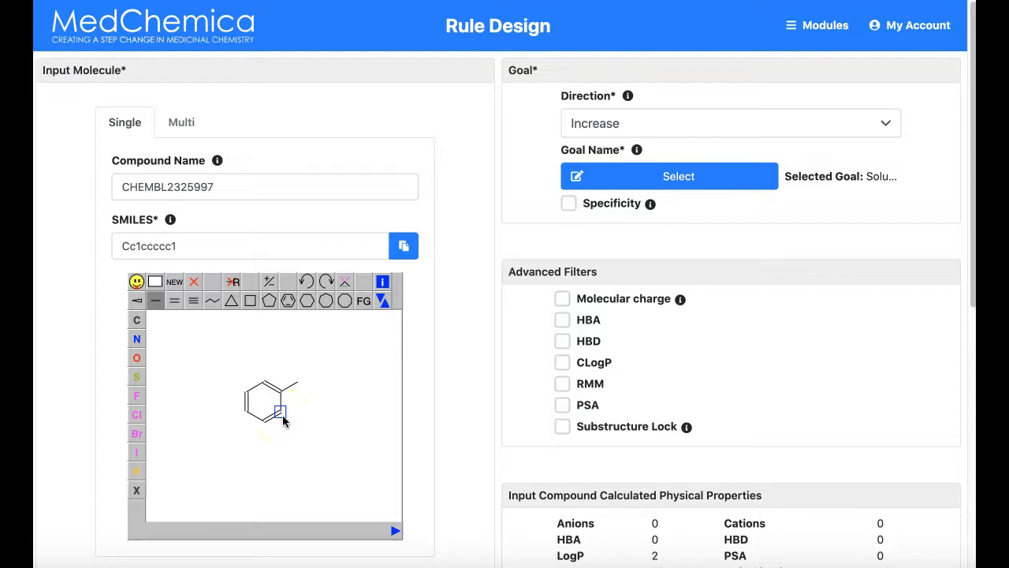
{"action": "key", "text": "n"}
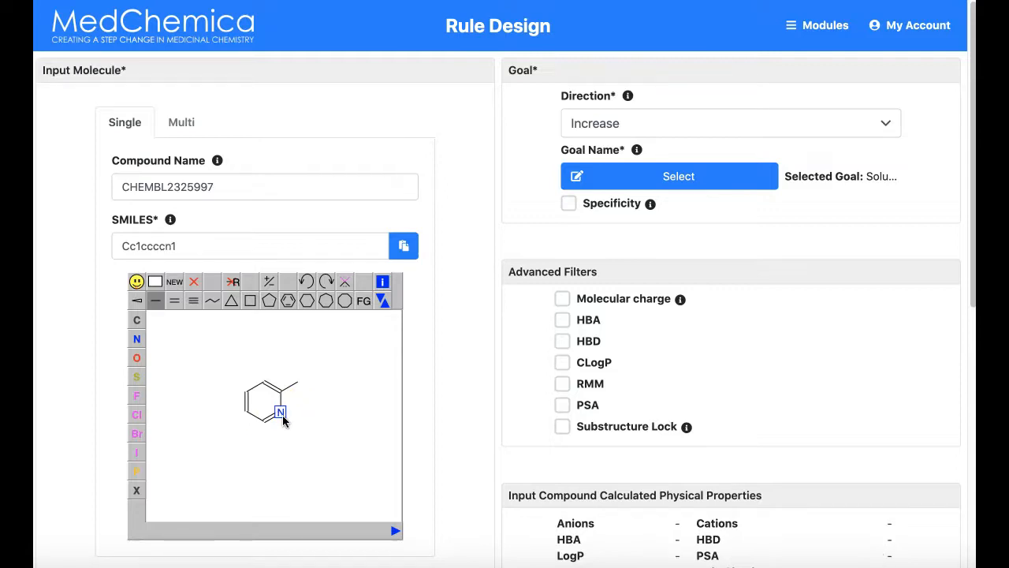
Reload the original structure by entering CHEMBL2325997 as the compound name again
{"action": "left_click", "coordinate": [381, 299]}
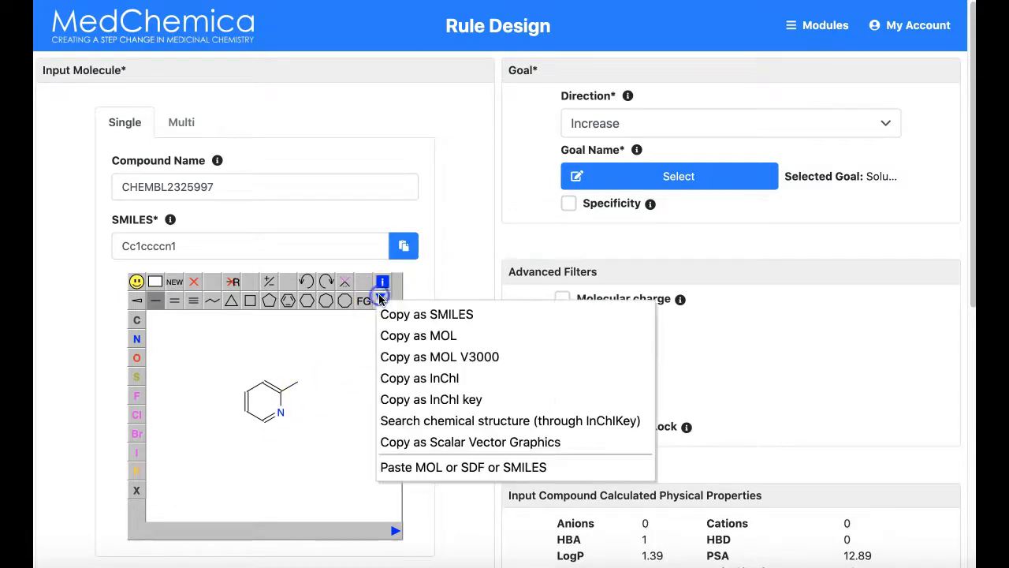
{"action": "left_click", "coordinate": [436, 467]}
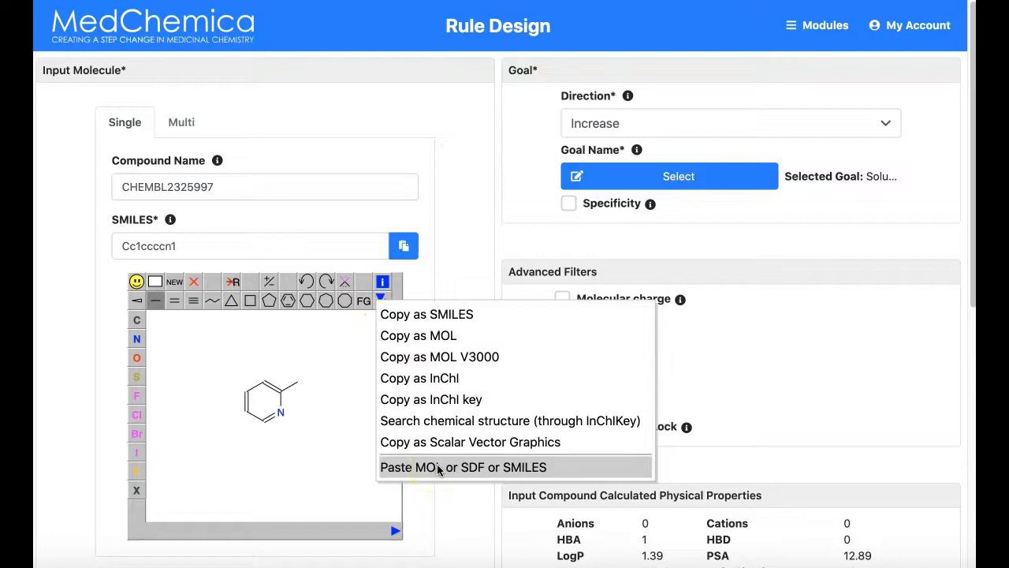
{"action": "left_click_drag", "start_coordinate": [250, 195], "coordinate": [91, 195]}
{"action": "key", "text": "super+c"}
{"action": "left_click_drag", "start_coordinate": [225, 190], "coordinate": [69, 187]}
{"action": "key", "text": "super+v"}
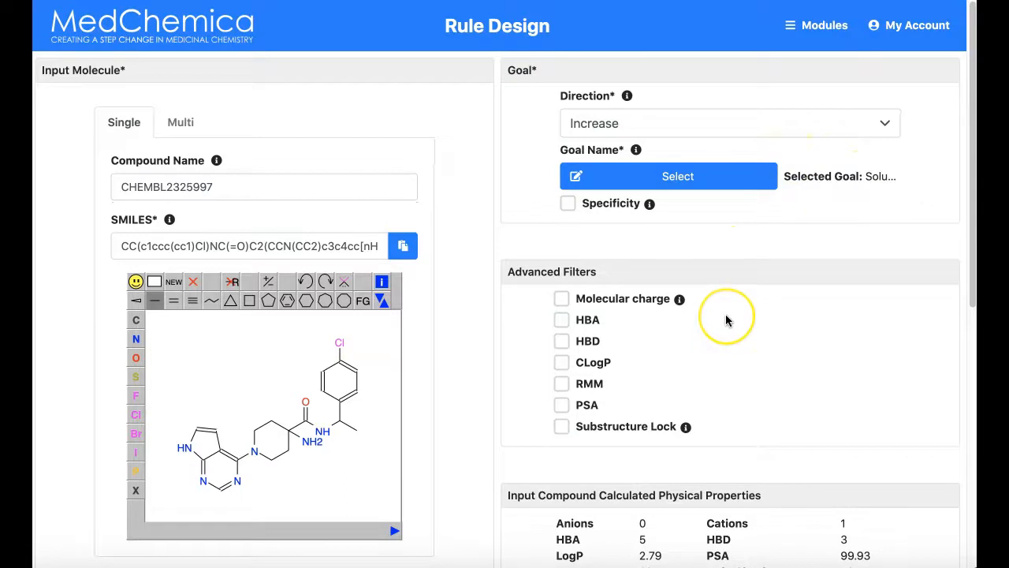
Enable the RMM advanced filter and set its range to 10–400
{"action": "scroll", "coordinate": [727, 320], "scroll_direction": "down", "scroll_amount": 1}
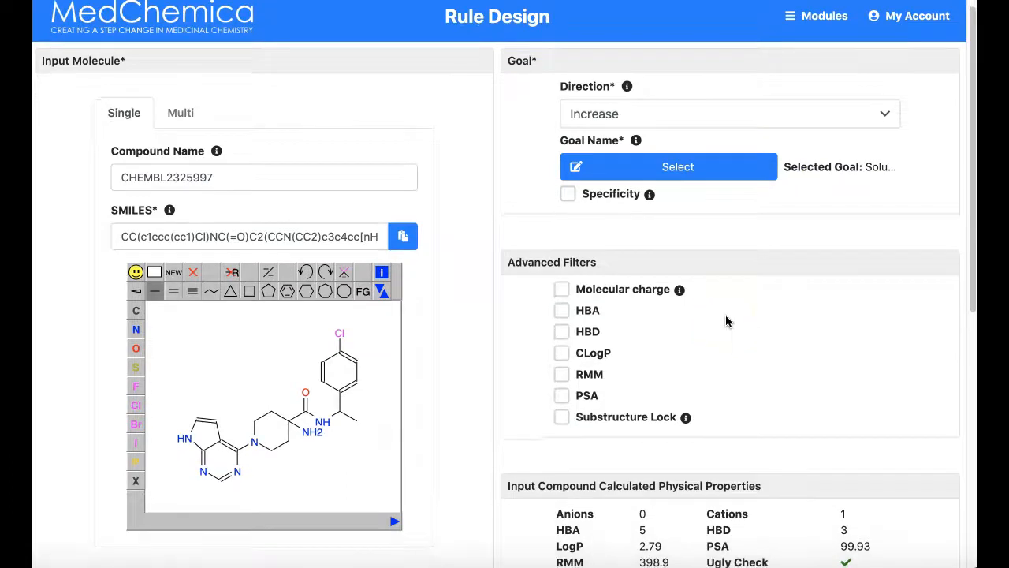
{"action": "scroll", "coordinate": [727, 320], "scroll_direction": "down", "scroll_amount": 1}
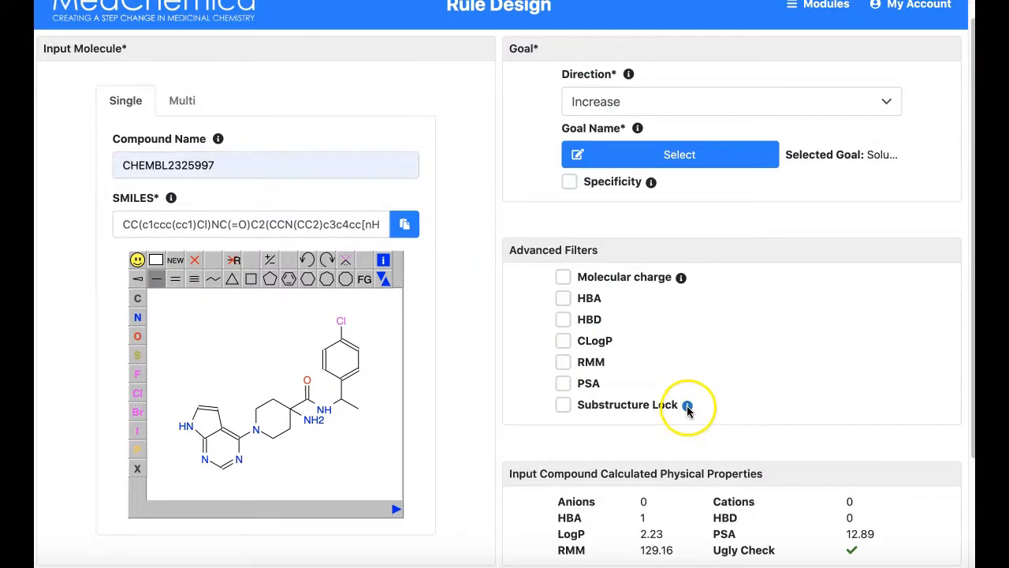
{"action": "left_click", "coordinate": [563, 364]}
{"action": "left_click_drag", "start_coordinate": [795, 362], "coordinate": [786, 371]}
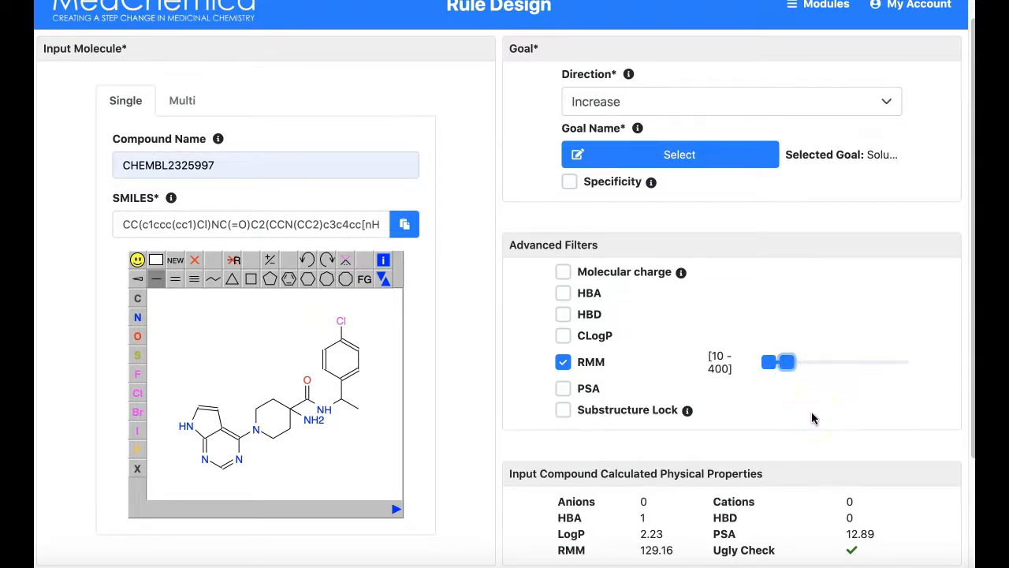
Submit the Rule Design job with the RMM filter applied
{"action": "scroll", "coordinate": [813, 418], "scroll_direction": "down", "scroll_amount": 1}
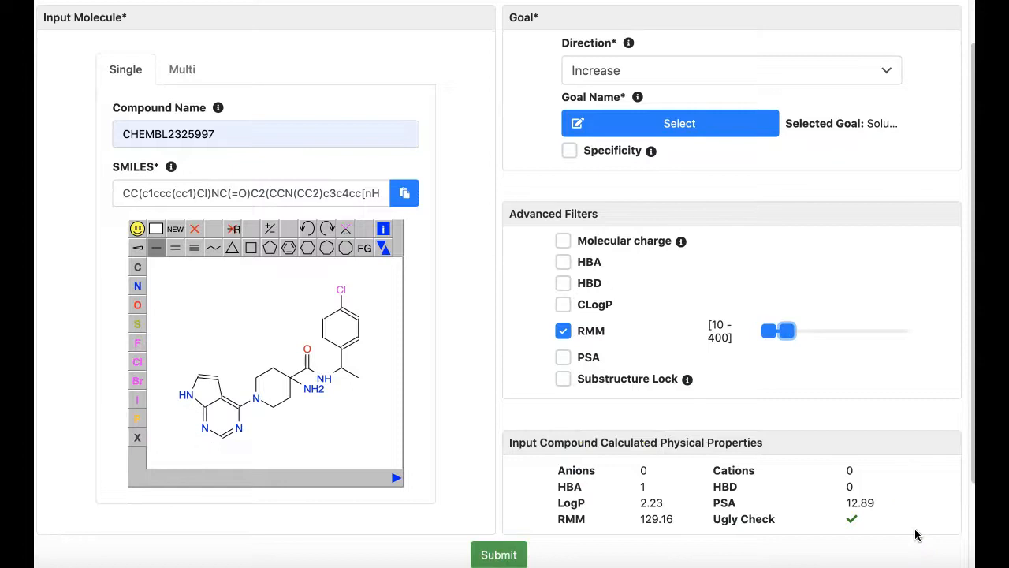
{"action": "scroll", "coordinate": [915, 534], "scroll_direction": "down", "scroll_amount": 1}
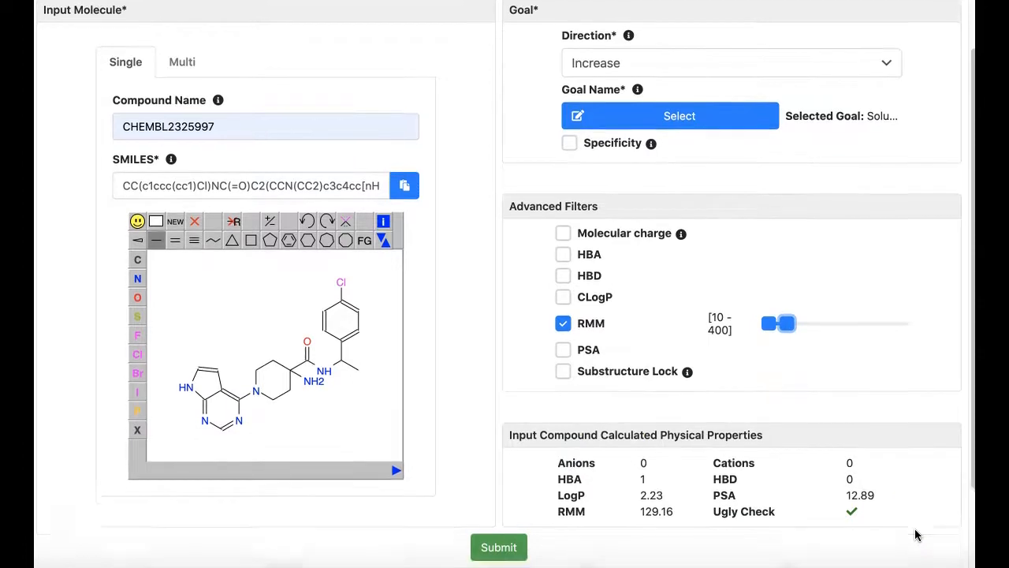
{"action": "left_click", "coordinate": [500, 536]}
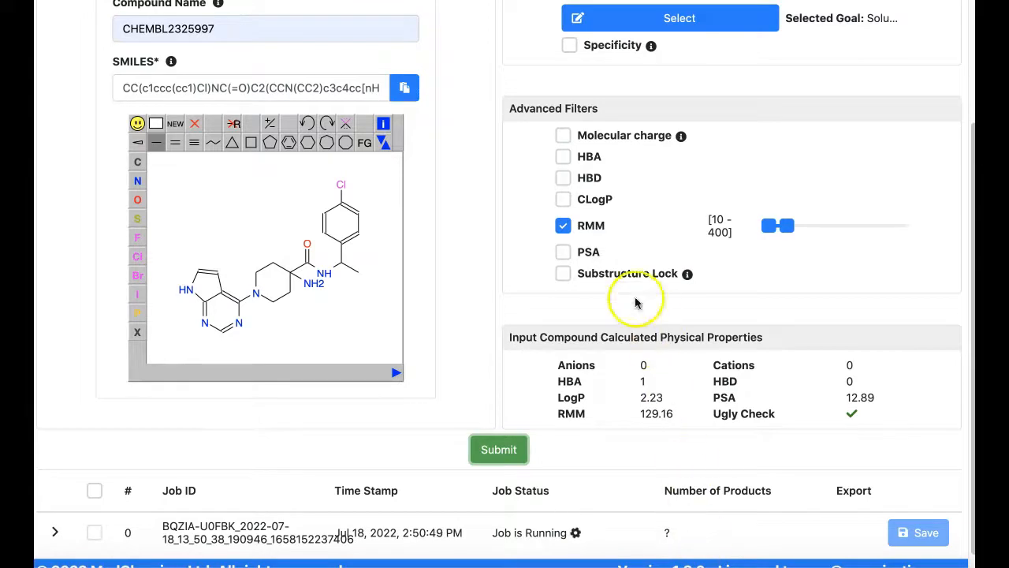
Add a CLogP filter with a range of -2 to -1 and submit a second job
{"action": "left_click", "coordinate": [563, 199]}
{"action": "left_click_drag", "start_coordinate": [881, 201], "coordinate": [777, 202]}
{"action": "left_click", "coordinate": [497, 449]}
Expand the results of job 0 and examine its product structures in enlarged view
{"action": "scroll", "coordinate": [524, 555], "scroll_direction": "down", "scroll_amount": 1}
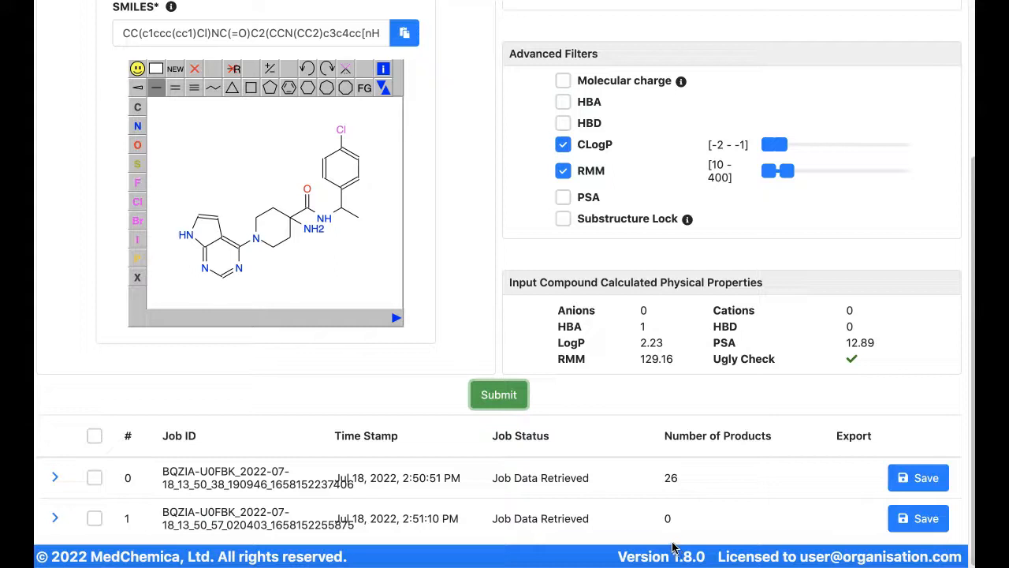
{"action": "left_click", "coordinate": [55, 480]}
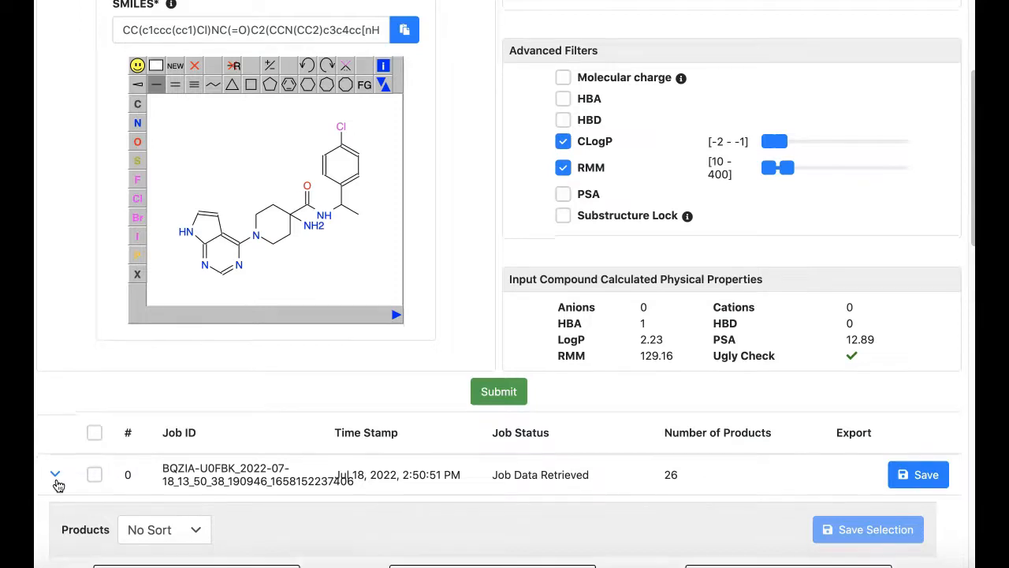
{"action": "scroll", "coordinate": [56, 482], "scroll_direction": "down", "scroll_amount": 3}
{"action": "scroll", "coordinate": [57, 478], "scroll_direction": "down", "scroll_amount": 5}
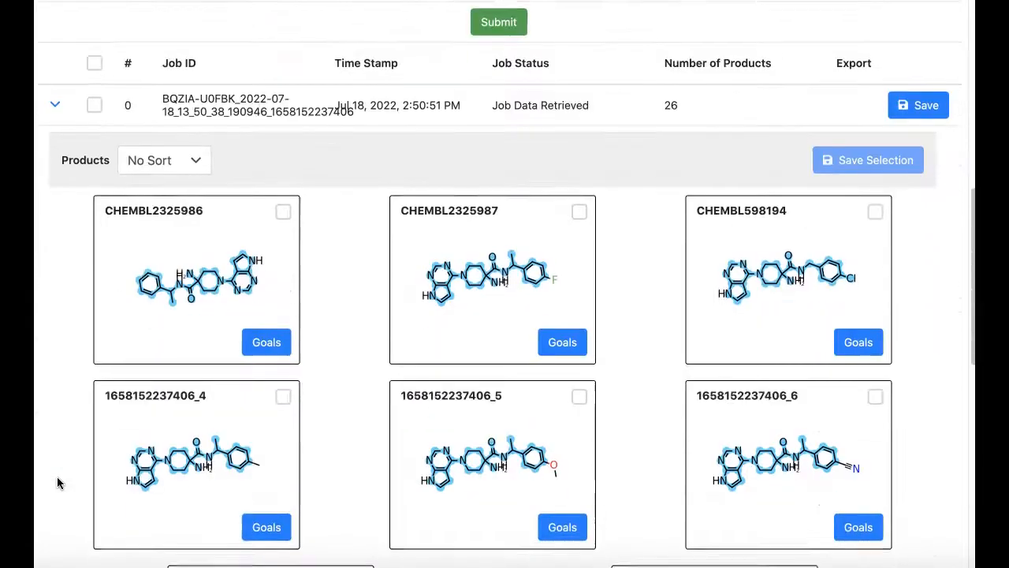
{"action": "scroll", "coordinate": [56, 482], "scroll_direction": "down", "scroll_amount": 1}
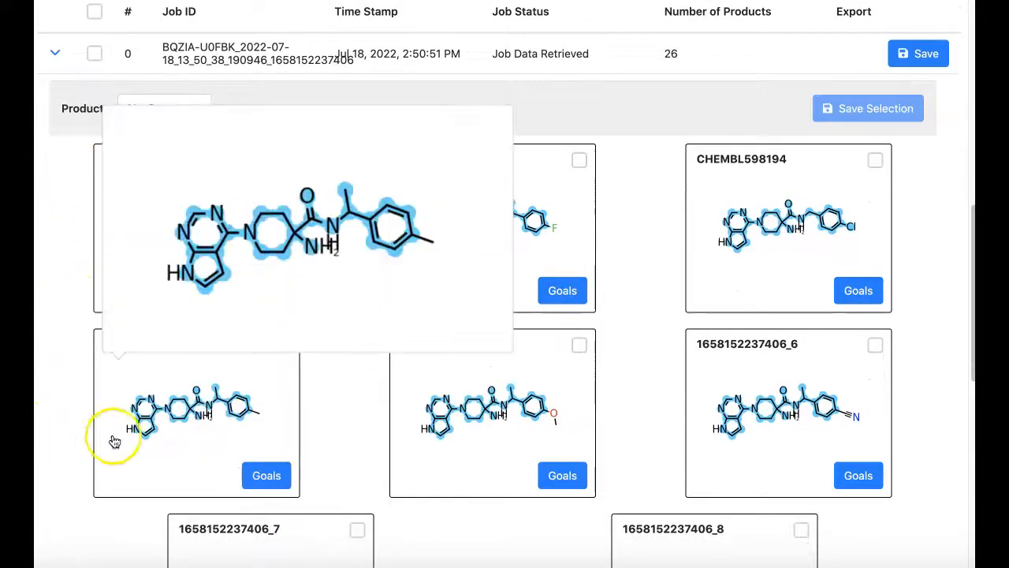
{"action": "mouse_move", "coordinate": [153, 218]}
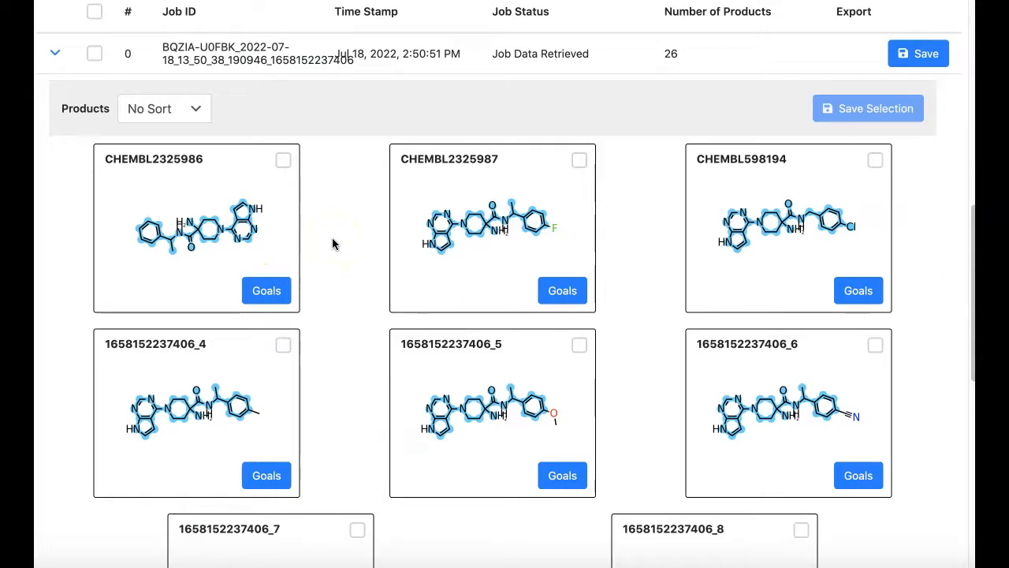
{"action": "mouse_move", "coordinate": [418, 241]}
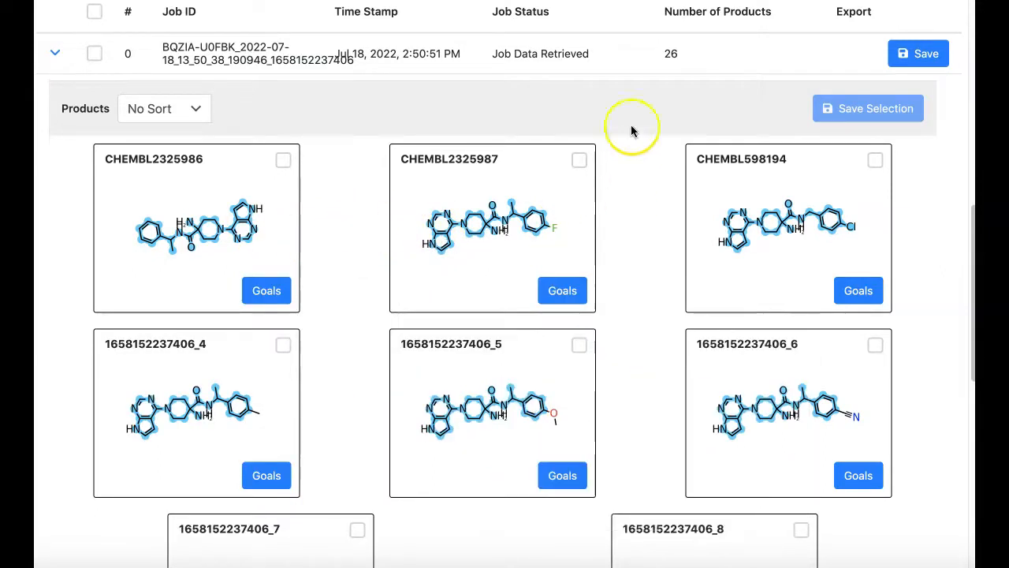
Download the results of job 0 as a spreadsheet (.xlsx) with the default stats fields and endpoints
{"action": "left_click", "coordinate": [923, 63]}
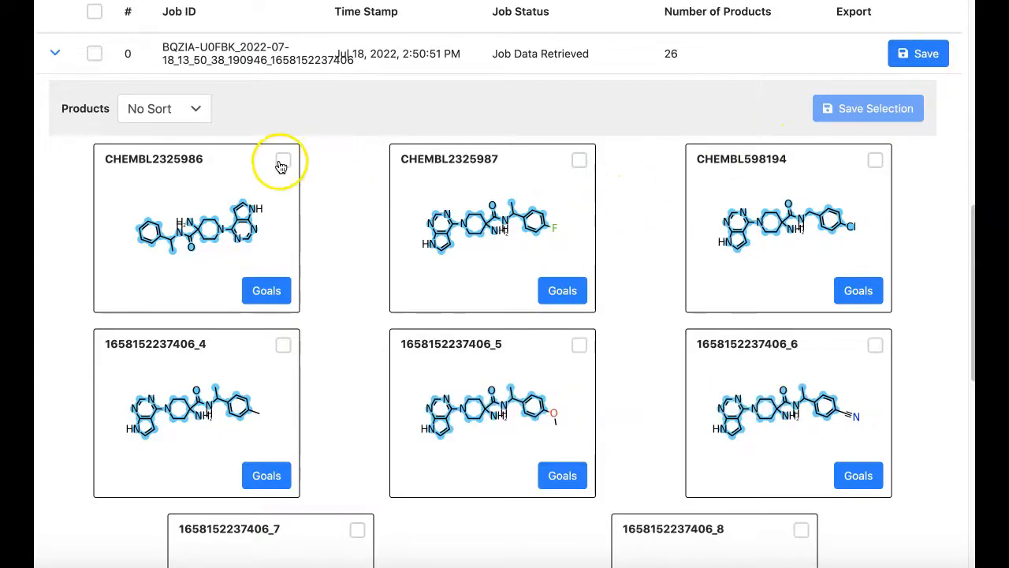
{"action": "left_click", "coordinate": [922, 52]}
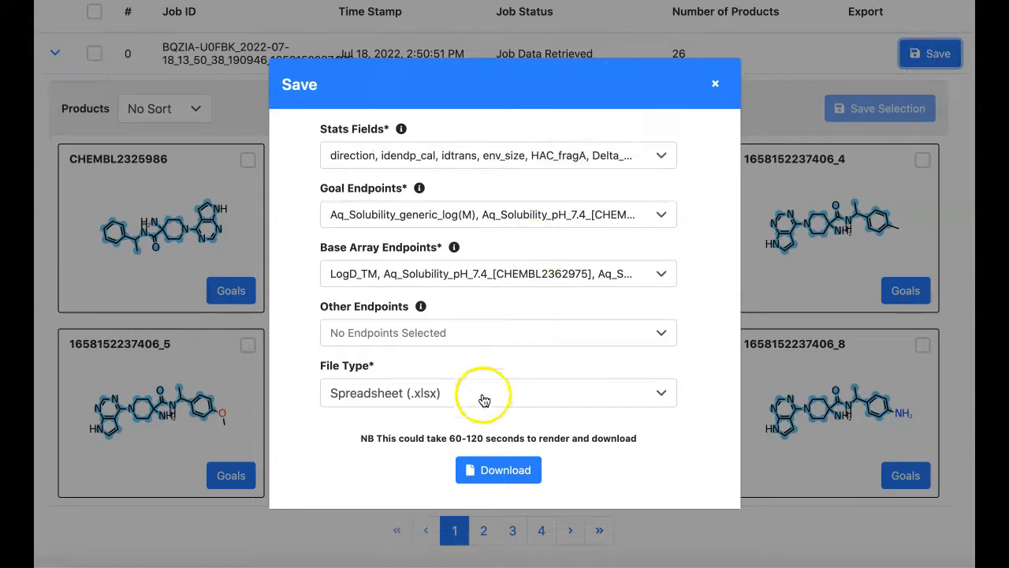
{"action": "left_click", "coordinate": [505, 473]}
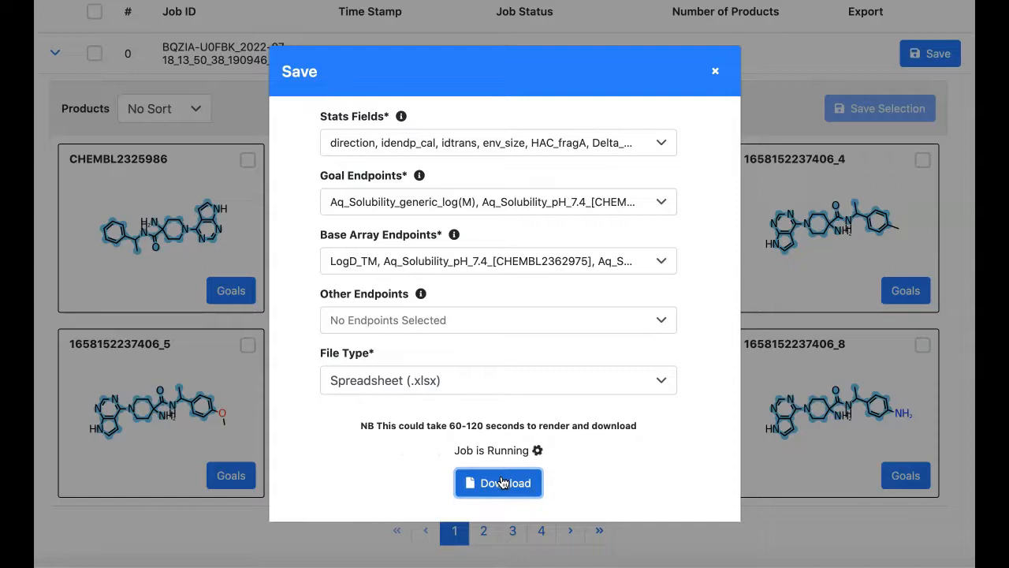
{"action": "left_click", "coordinate": [591, 495]}
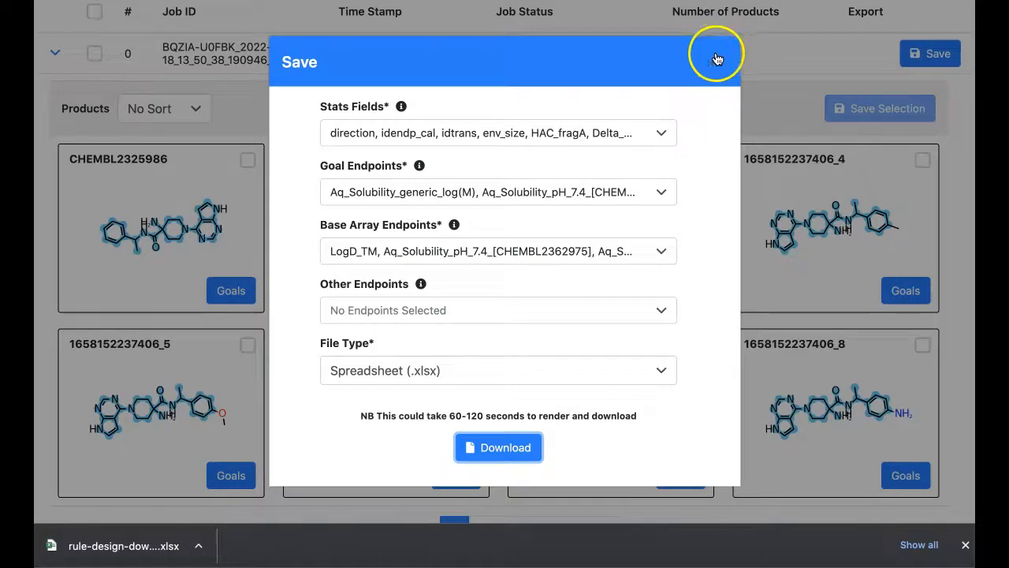
Close the save dialog and download notice, and open the SpotDesign module from the home page
{"action": "left_click", "coordinate": [715, 62]}
{"action": "left_click", "coordinate": [965, 544]}
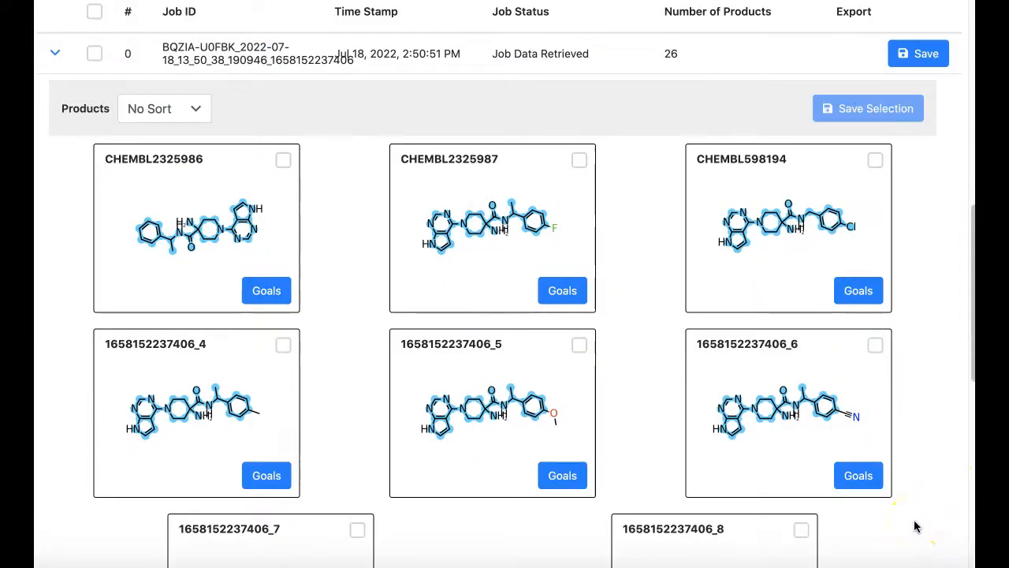
{"action": "scroll", "coordinate": [664, 399], "scroll_direction": "up", "scroll_amount": 10}
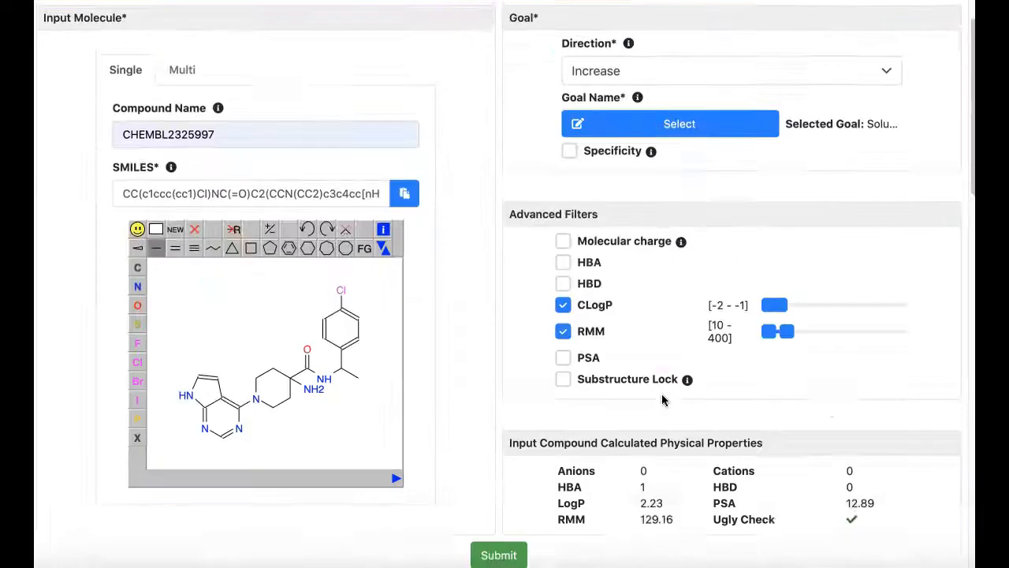
{"action": "scroll", "coordinate": [665, 399], "scroll_direction": "up", "scroll_amount": 1}
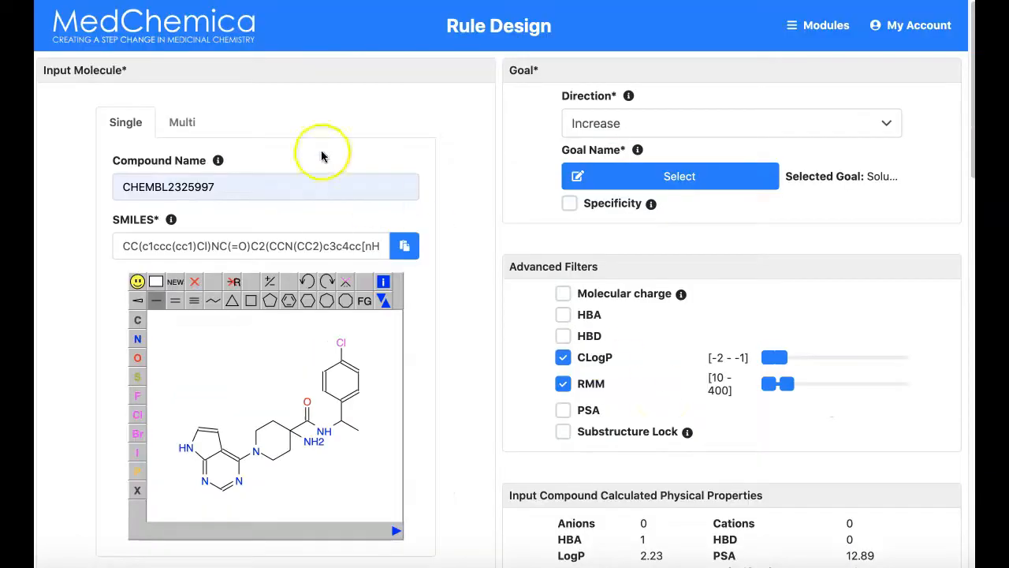
{"action": "left_click", "coordinate": [189, 28]}
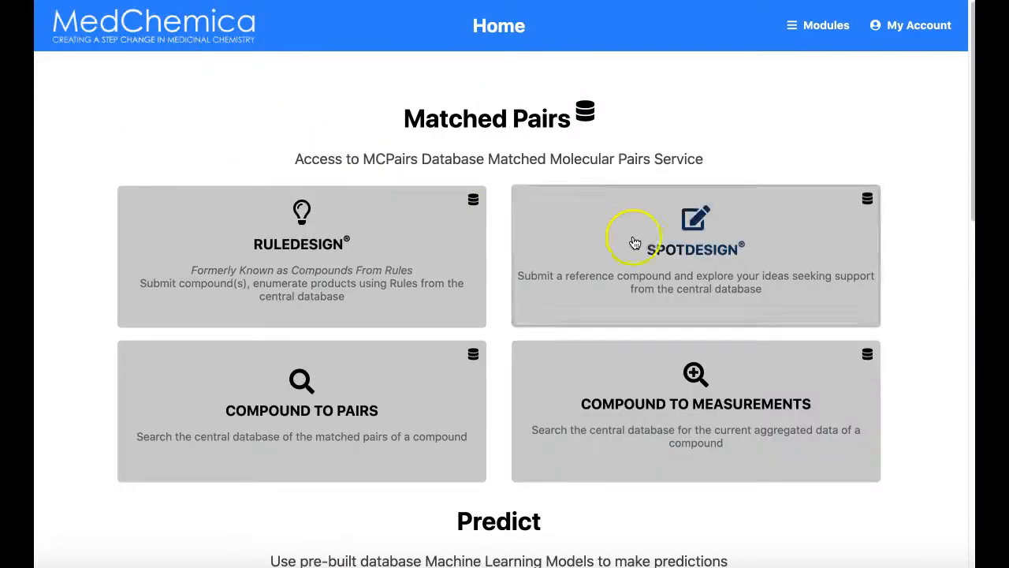
{"action": "left_click", "coordinate": [676, 255]}
Set the reference molecule to the compound CHEMBL2325997 and continue to the goal selection
{"action": "left_click", "coordinate": [473, 132]}
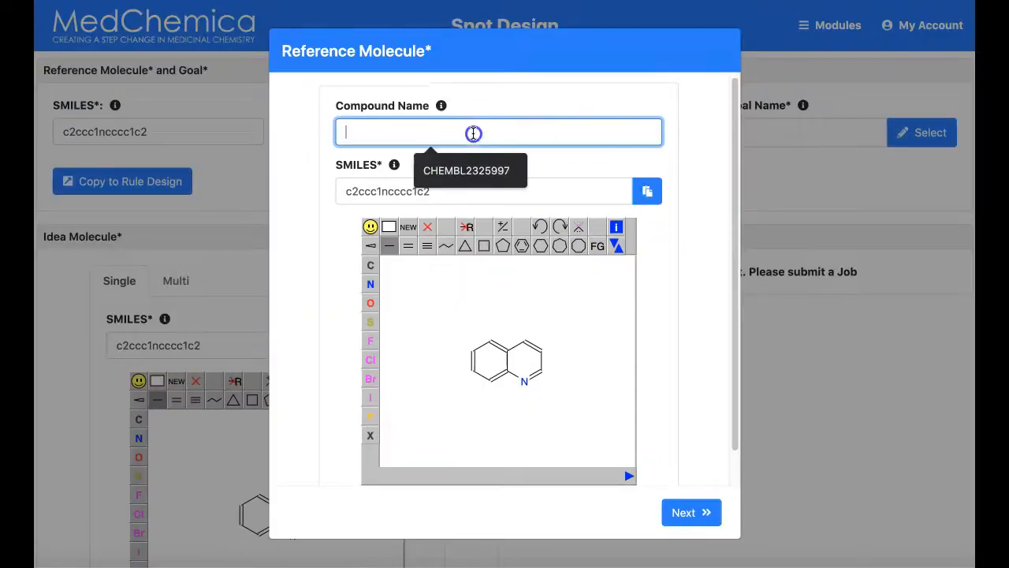
{"action": "left_click", "coordinate": [462, 169]}
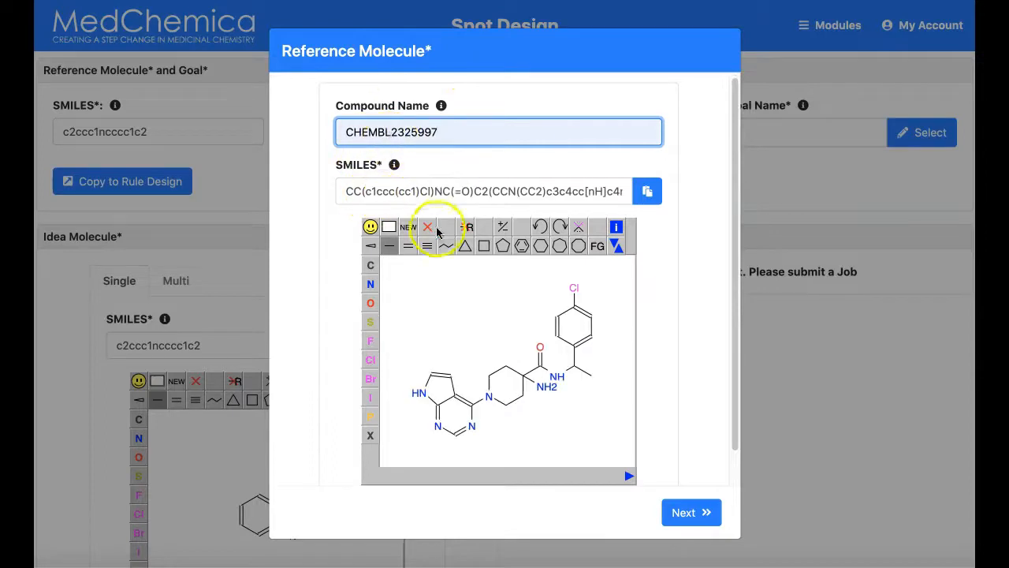
{"action": "left_click", "coordinate": [702, 517]}
Search the goal endpoints for "met" and apply the DMPK Metabolism group as the goal
{"action": "left_click", "coordinate": [462, 154]}
{"action": "scroll", "coordinate": [439, 316], "scroll_direction": "down", "scroll_amount": 3}
{"action": "scroll", "coordinate": [443, 311], "scroll_direction": "up", "scroll_amount": 3}
{"action": "type", "text": "meta"}
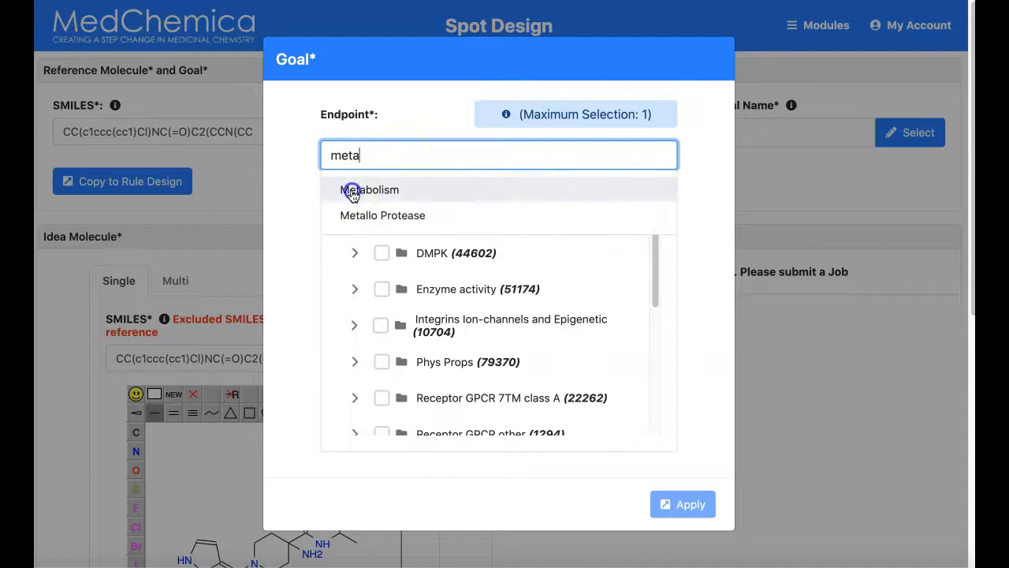
{"action": "left_click", "coordinate": [354, 189]}
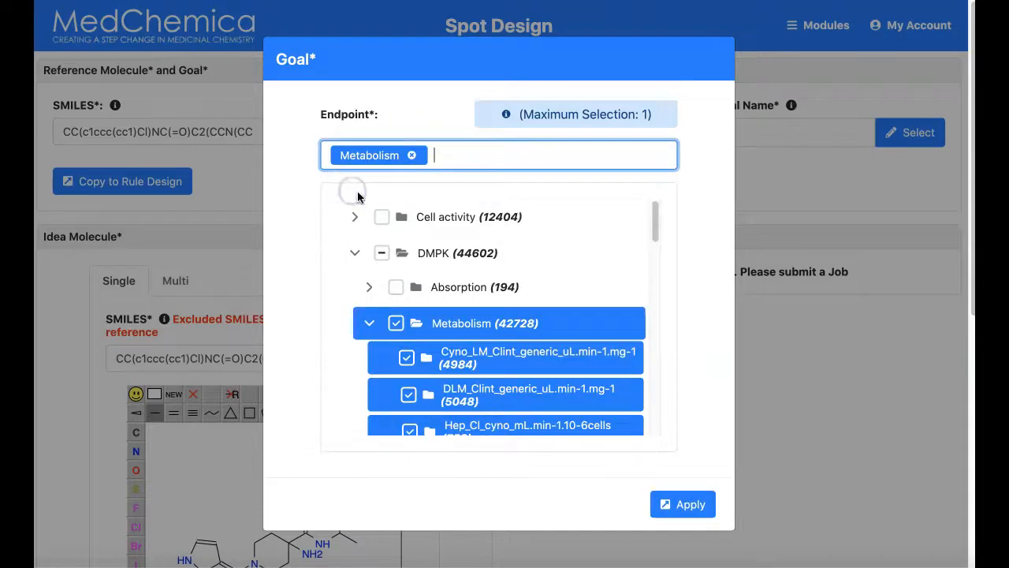
{"action": "scroll", "coordinate": [444, 357], "scroll_direction": "down", "scroll_amount": 1}
{"action": "left_click", "coordinate": [691, 505]}
Modify the idea molecule by adding a hydroxyl group to the methyl carbon beside the chlorophenyl ring
{"action": "scroll", "coordinate": [407, 397], "scroll_direction": "down", "scroll_amount": 3}
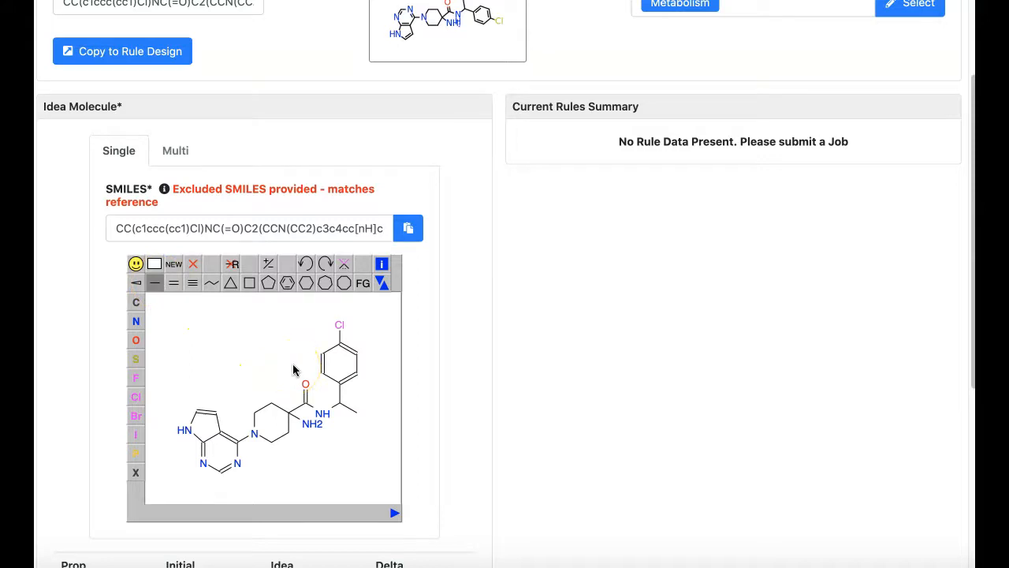
{"action": "left_click", "coordinate": [357, 411]}
{"action": "key", "text": "o"}
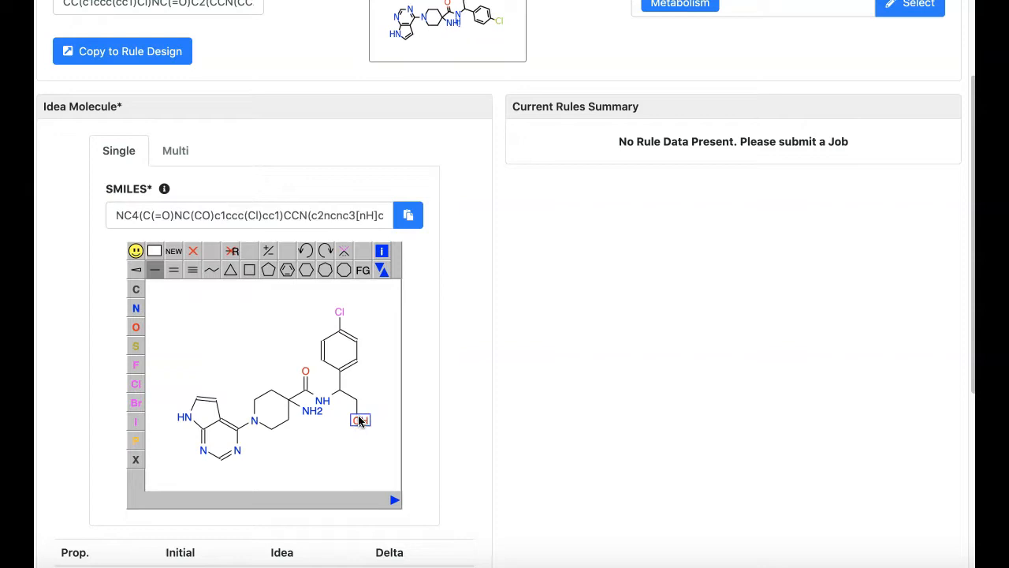
Review the idea molecule's property changes, submit the Spot Design job and examine the rules summary chart
{"action": "scroll", "coordinate": [435, 441], "scroll_direction": "down", "scroll_amount": 2}
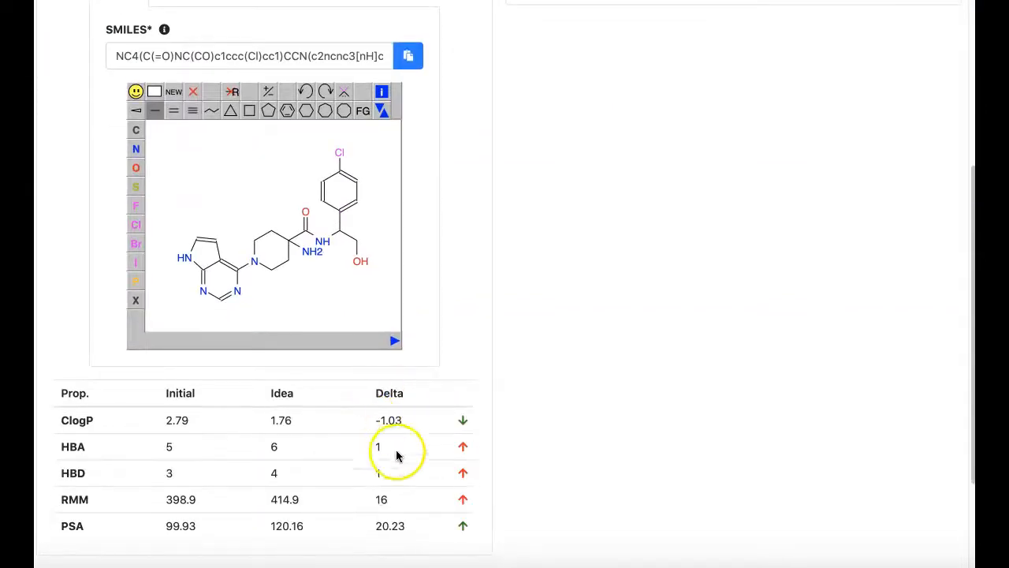
{"action": "scroll", "coordinate": [504, 497], "scroll_direction": "down", "scroll_amount": 3}
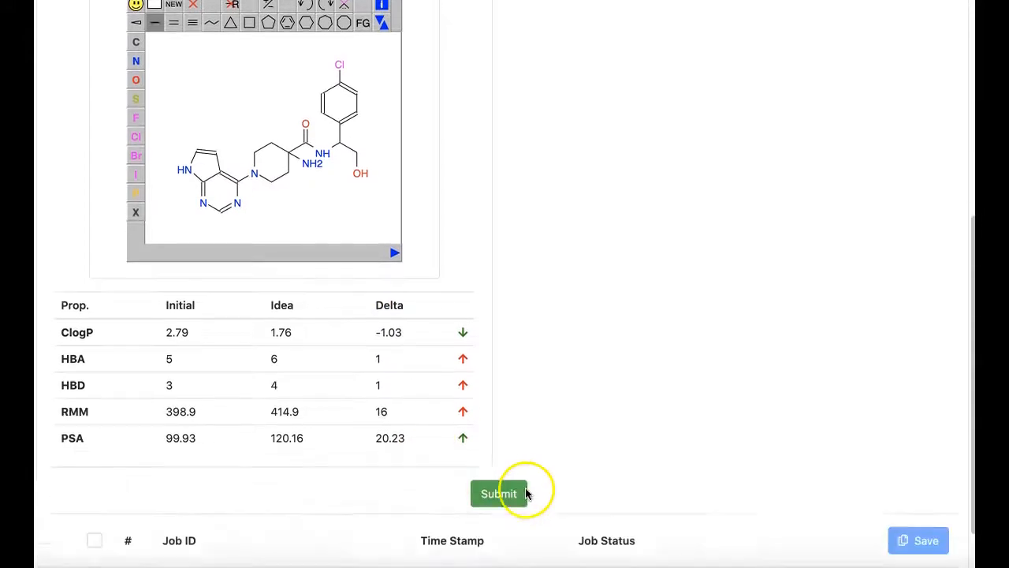
{"action": "left_click", "coordinate": [505, 479]}
{"action": "scroll", "coordinate": [513, 488], "scroll_direction": "down", "scroll_amount": 1}
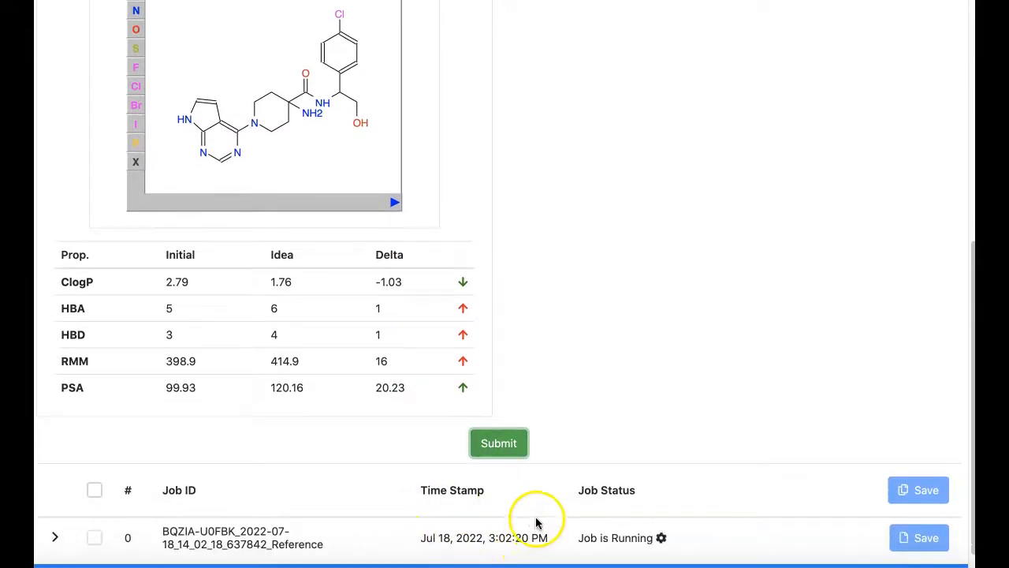
{"action": "scroll", "coordinate": [557, 492], "scroll_direction": "up", "scroll_amount": 1}
{"action": "scroll", "coordinate": [556, 492], "scroll_direction": "up", "scroll_amount": 5}
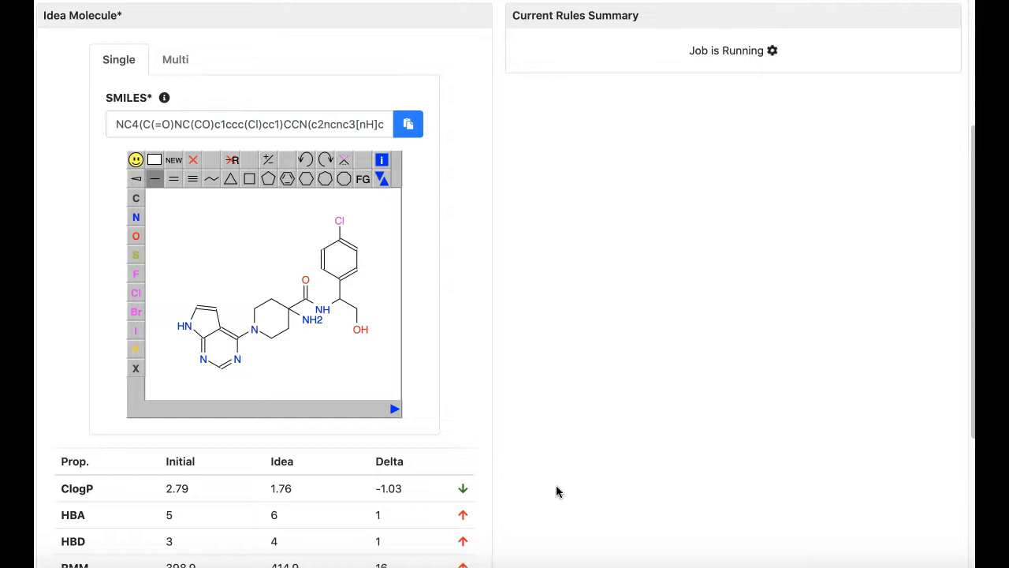
{"action": "left_click", "coordinate": [552, 485]}
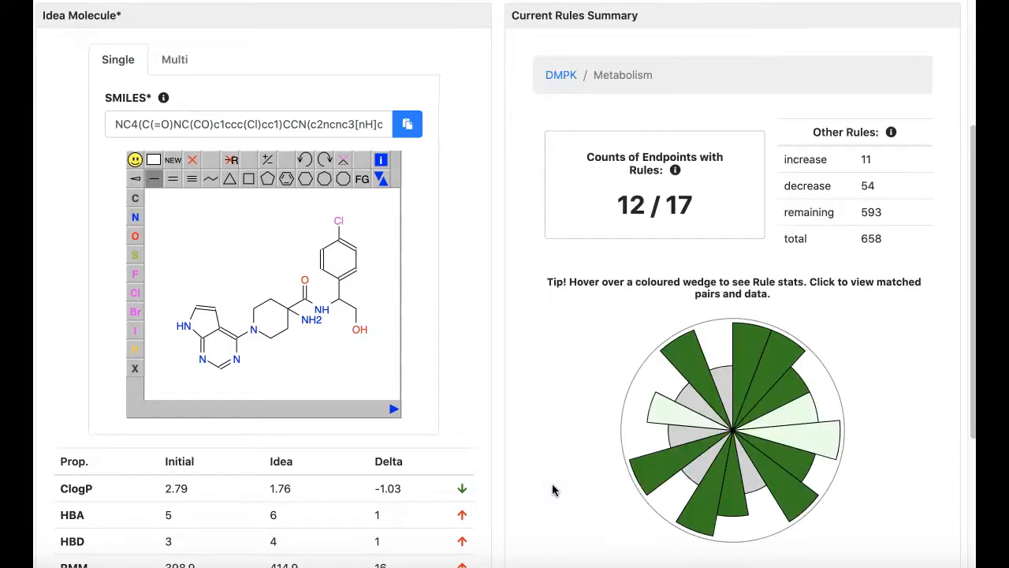
{"action": "mouse_move", "coordinate": [693, 470]}
Open the Toxophores module from the home page and load CHEMBL2325997 as the input molecule
{"action": "scroll", "coordinate": [512, 308], "scroll_direction": "up", "scroll_amount": 3}
{"action": "left_click", "coordinate": [184, 24]}
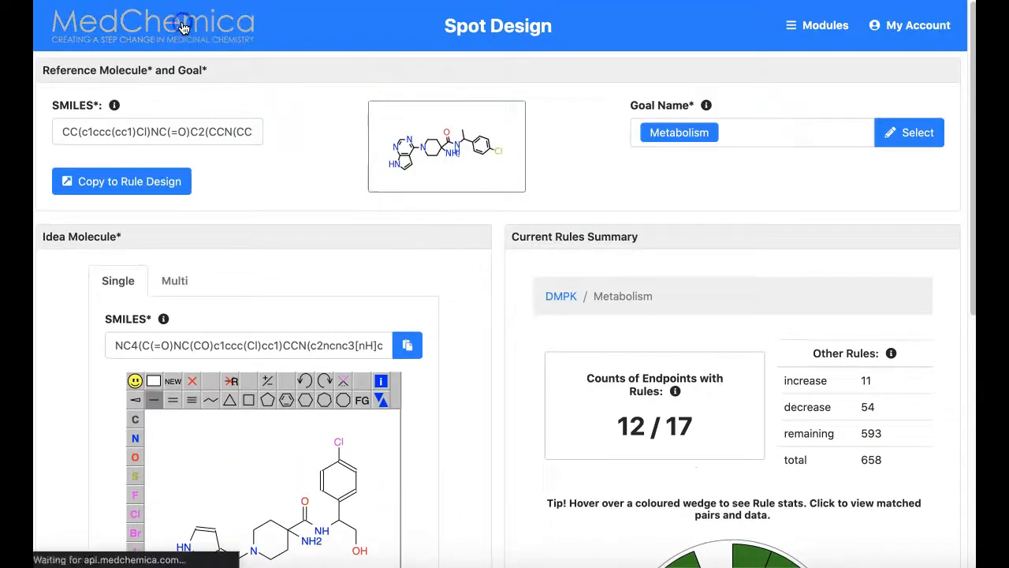
{"action": "scroll", "coordinate": [878, 367], "scroll_direction": "down", "scroll_amount": 3}
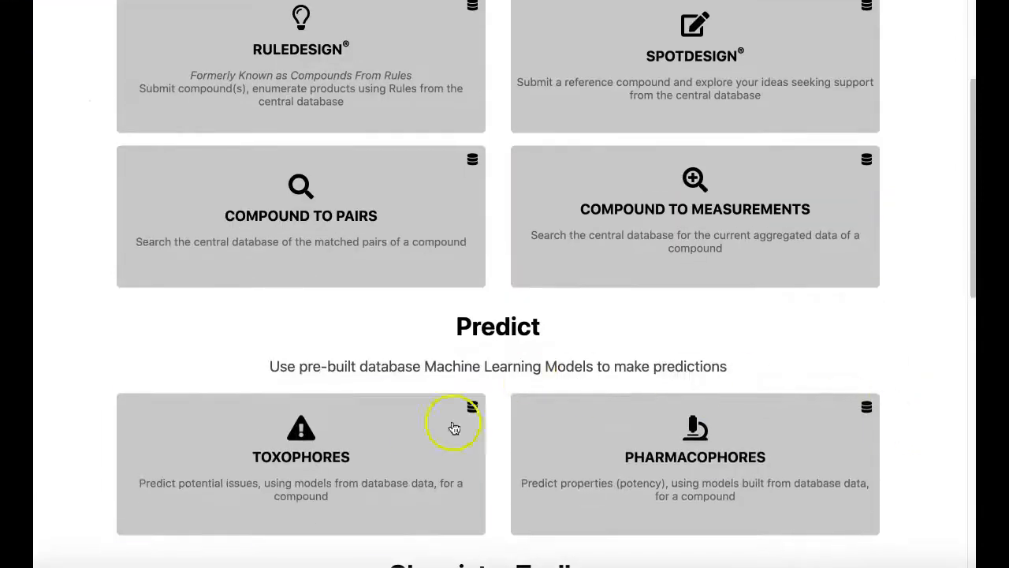
{"action": "left_click", "coordinate": [345, 469]}
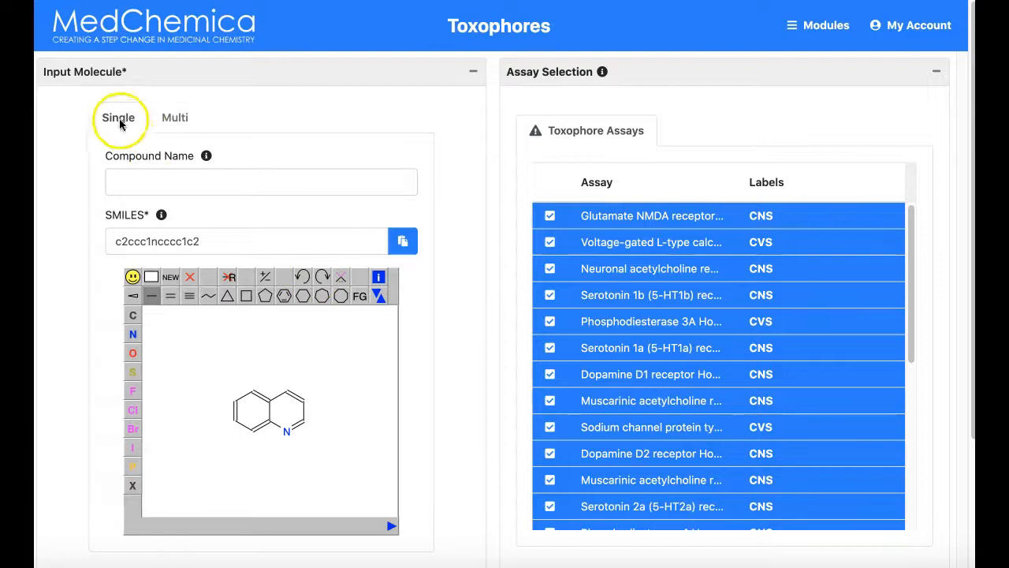
{"action": "left_click", "coordinate": [143, 184]}
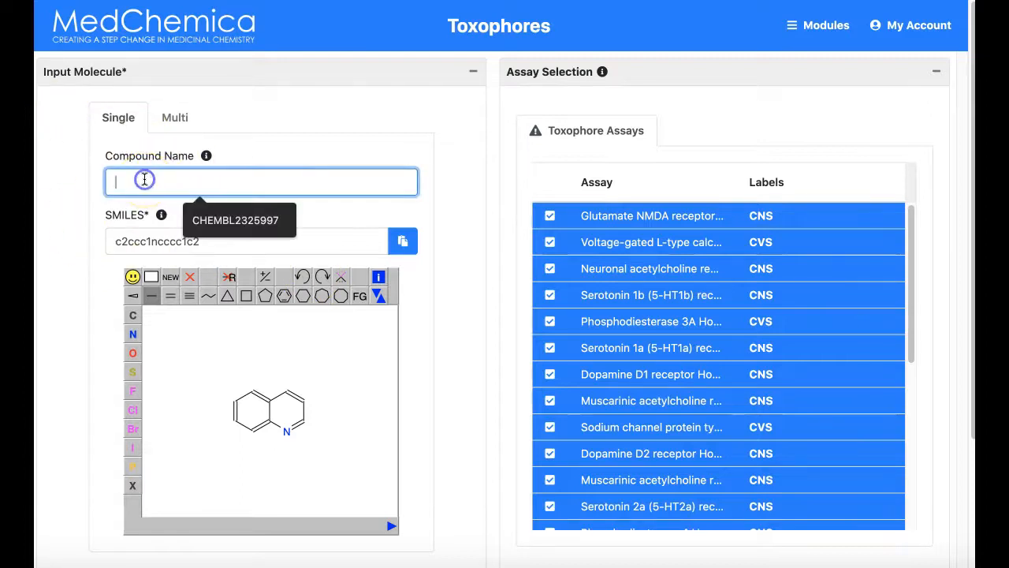
{"action": "left_click", "coordinate": [209, 222]}
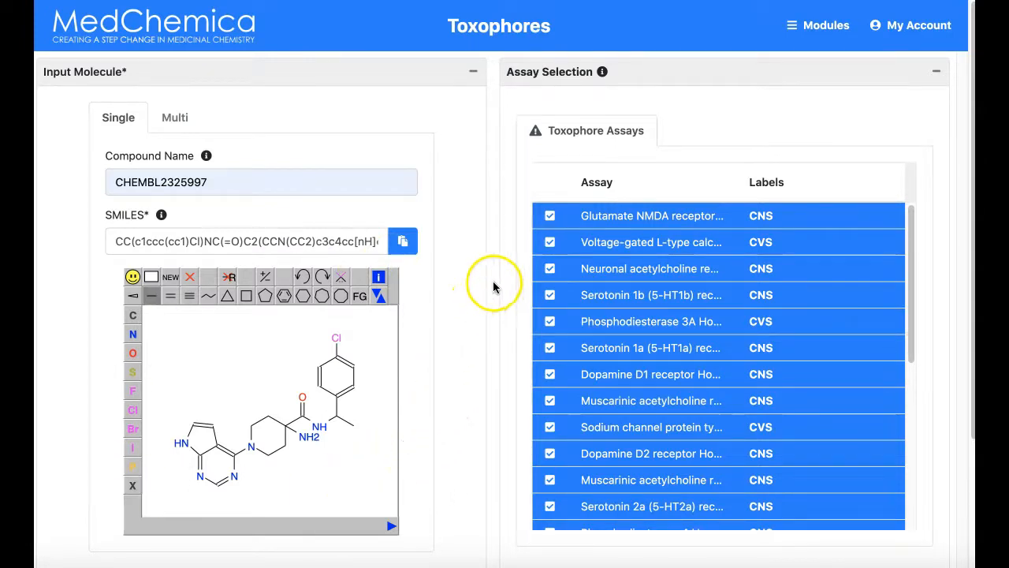
Review the list of toxophore assays and submit the job with all assays selected
{"action": "scroll", "coordinate": [557, 262], "scroll_direction": "down", "scroll_amount": 1}
{"action": "scroll", "coordinate": [555, 262], "scroll_direction": "down", "scroll_amount": 4}
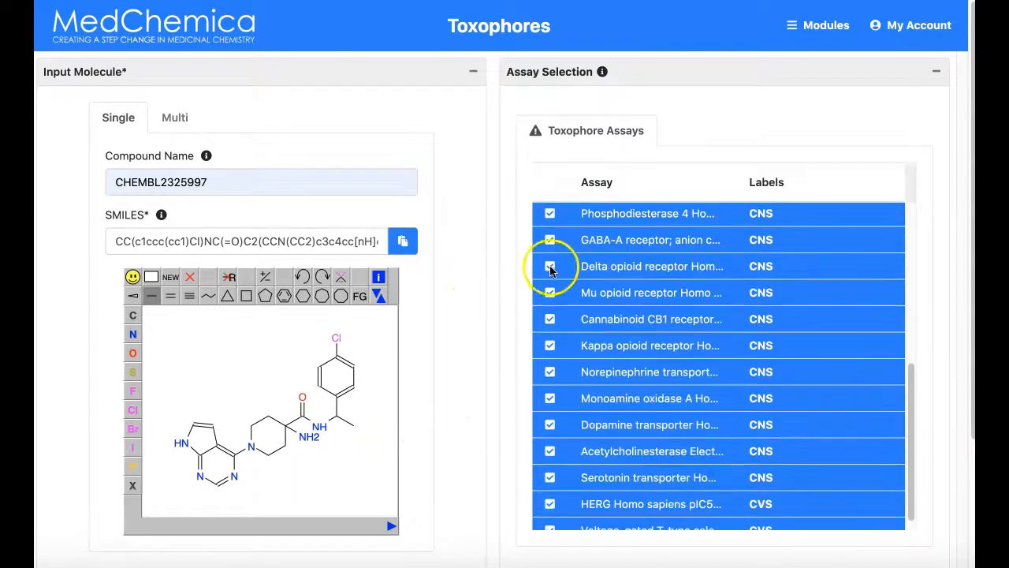
{"action": "scroll", "coordinate": [502, 300], "scroll_direction": "down", "scroll_amount": 1}
{"action": "scroll", "coordinate": [502, 300], "scroll_direction": "up", "scroll_amount": 1}
{"action": "scroll", "coordinate": [634, 261], "scroll_direction": "up", "scroll_amount": 5}
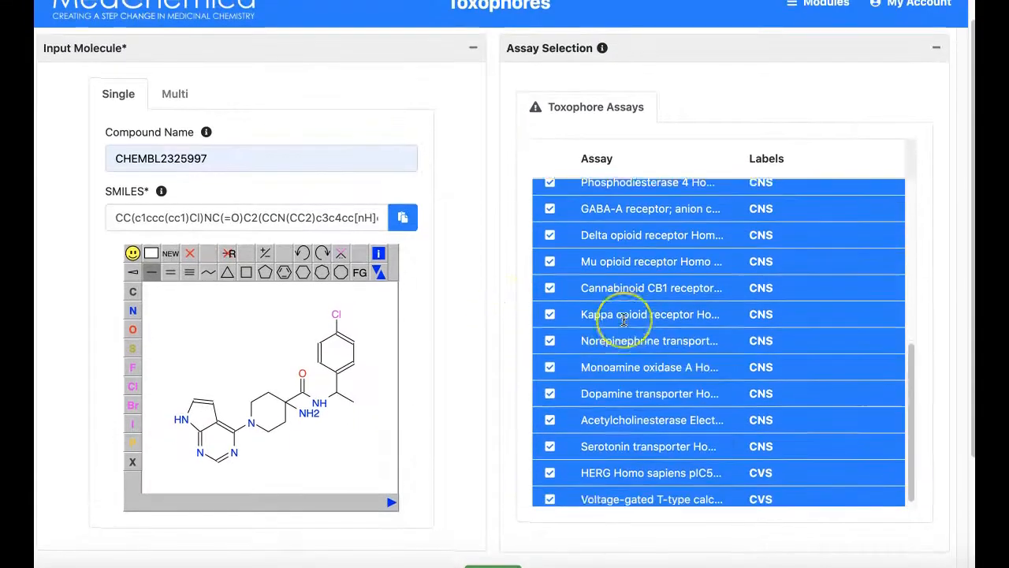
{"action": "scroll", "coordinate": [623, 318], "scroll_direction": "up", "scroll_amount": 3}
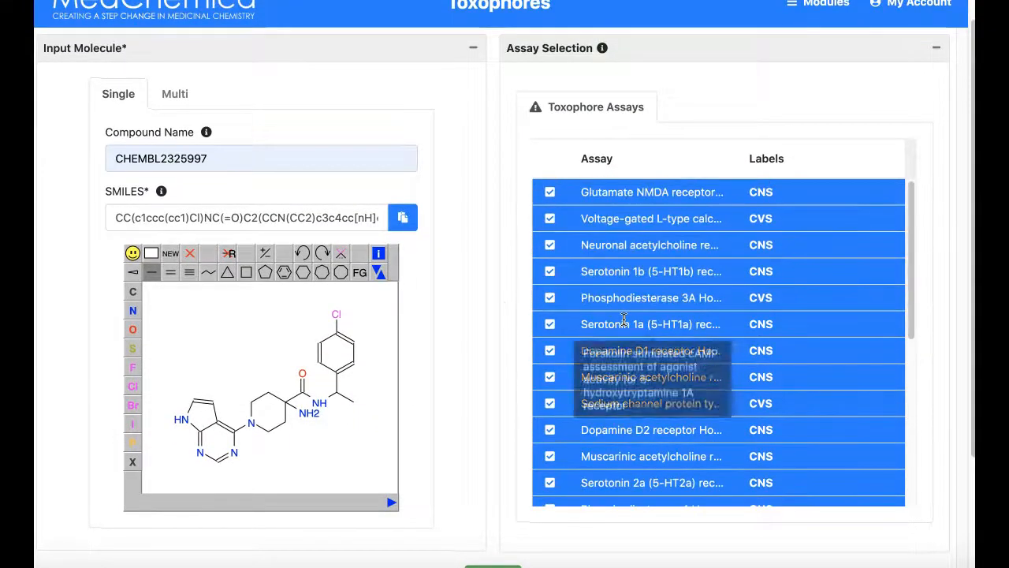
{"action": "scroll", "coordinate": [500, 292], "scroll_direction": "down", "scroll_amount": 2}
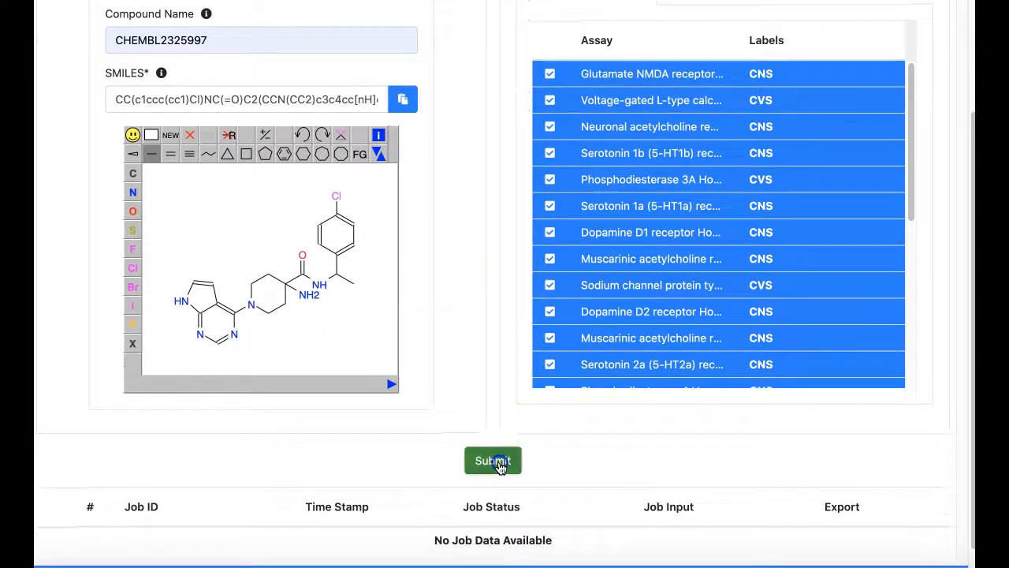
{"action": "left_click", "coordinate": [495, 475]}
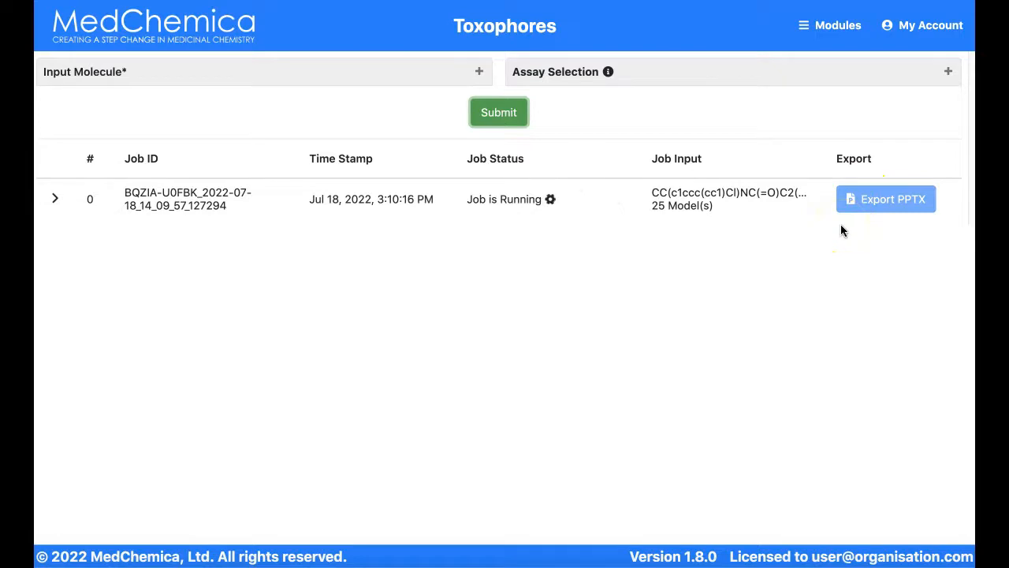
Reopen the input molecule and assay selection sections, and expand the results of job 0 to examine the CNS predictions
{"action": "left_click", "coordinate": [480, 72]}
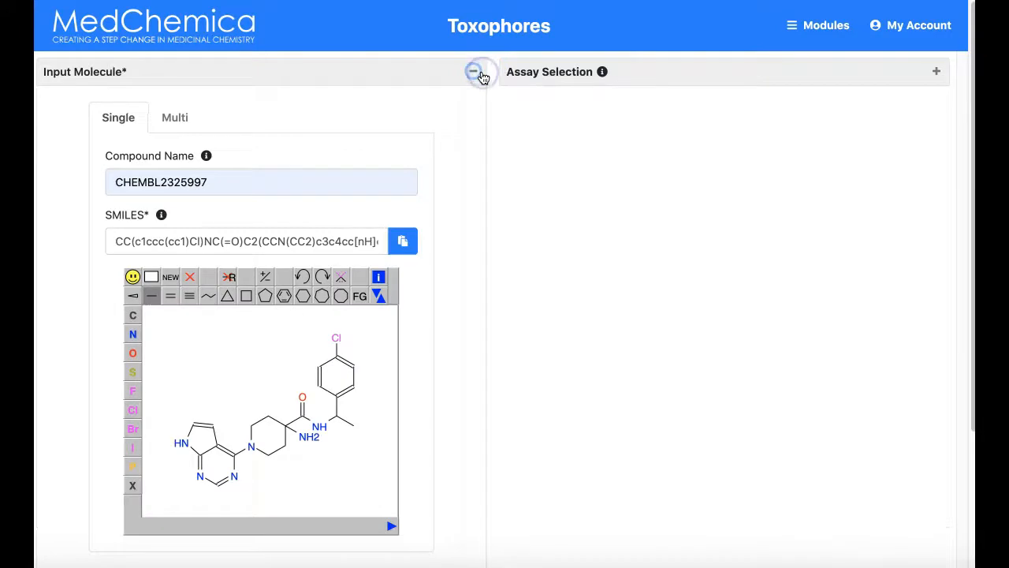
{"action": "left_click", "coordinate": [937, 73]}
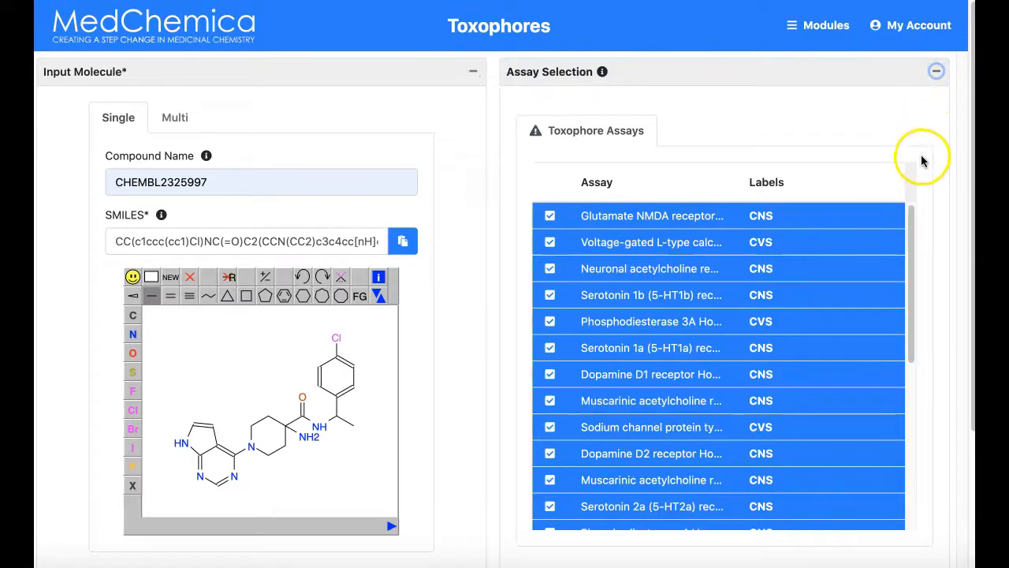
{"action": "scroll", "coordinate": [473, 406], "scroll_direction": "down", "scroll_amount": 5}
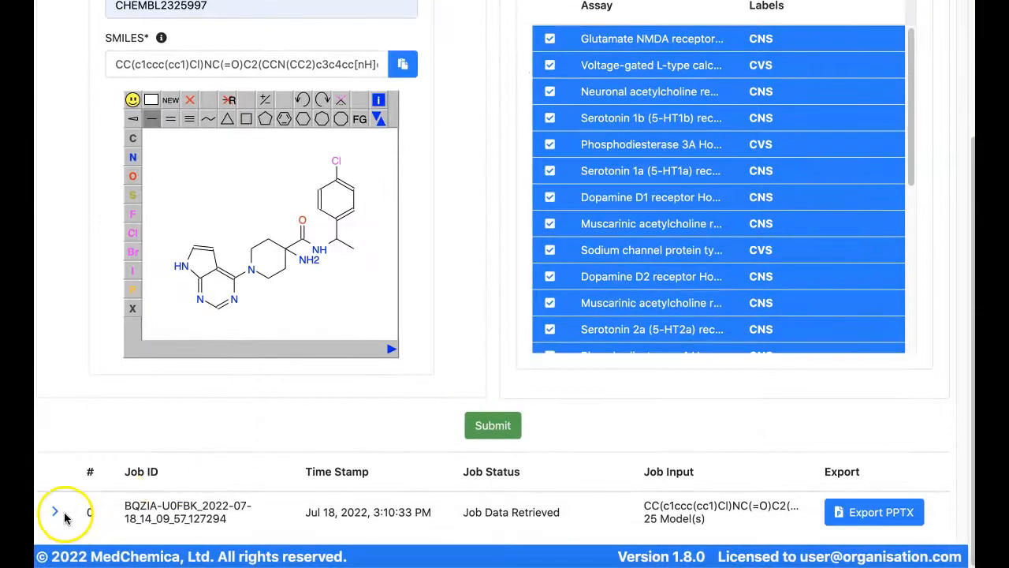
{"action": "left_click", "coordinate": [62, 514]}
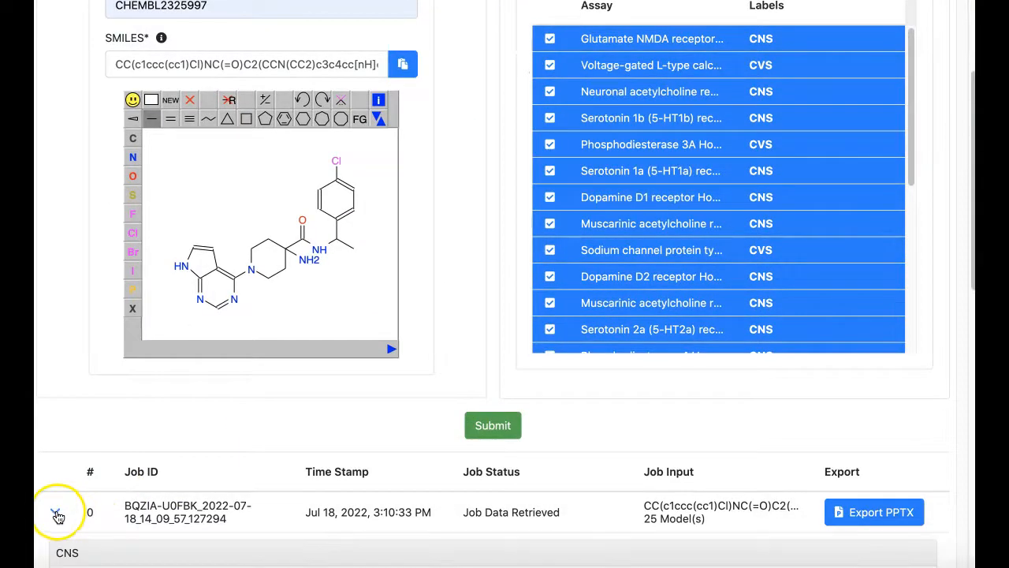
{"action": "scroll", "coordinate": [57, 514], "scroll_direction": "down", "scroll_amount": 5}
{"action": "scroll", "coordinate": [57, 514], "scroll_direction": "down", "scroll_amount": 2}
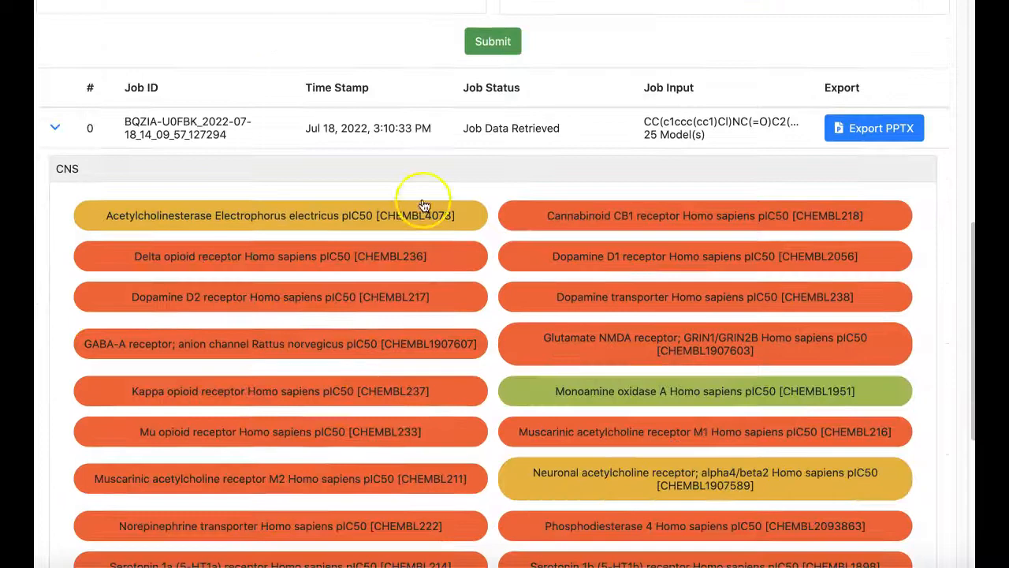
Export the results of toxophore job 0 as PPTX with the compound name "tests"
{"action": "left_click", "coordinate": [861, 130]}
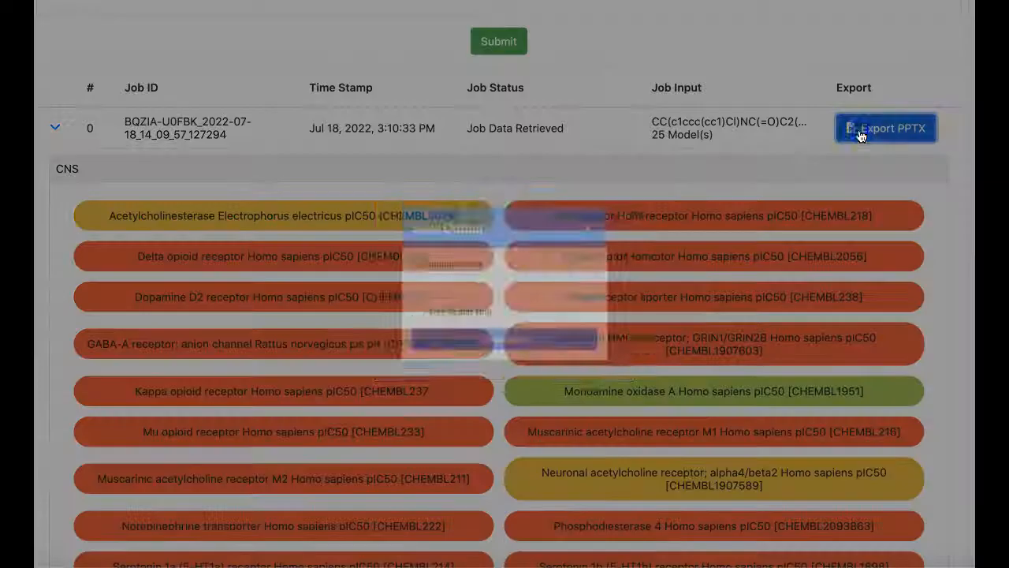
{"action": "left_click", "coordinate": [408, 285]}
{"action": "type", "text": "tests"}
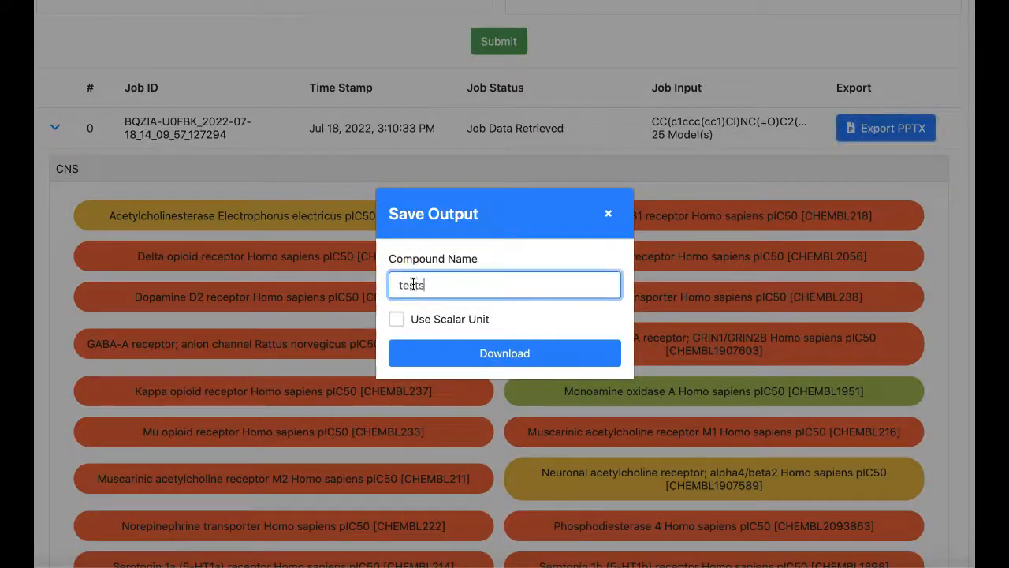
{"action": "left_click", "coordinate": [499, 347]}
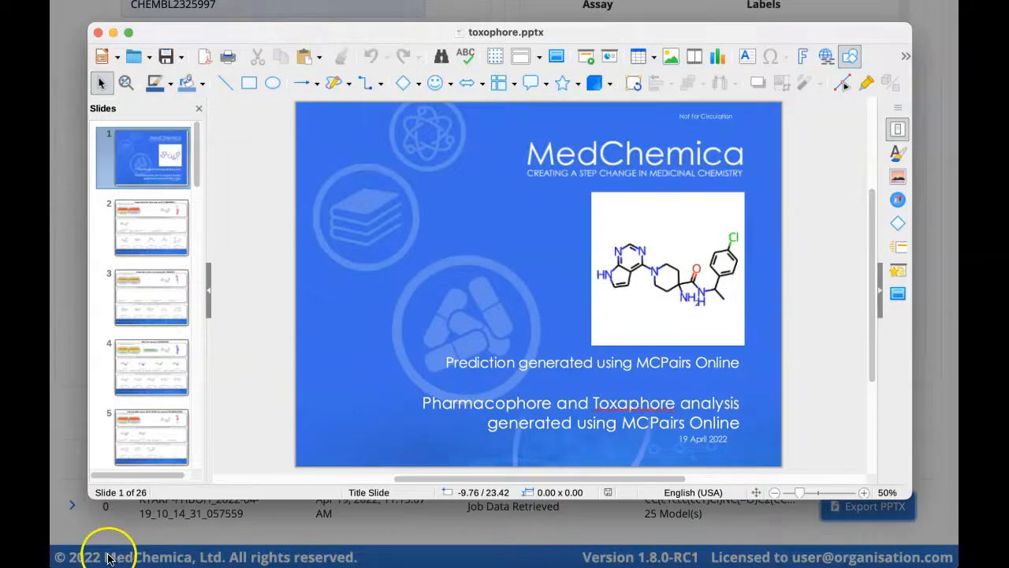
Examine slides 2 to 4 of the toxophore.pptx presentation in the slide editor
{"action": "left_click", "coordinate": [159, 243]}
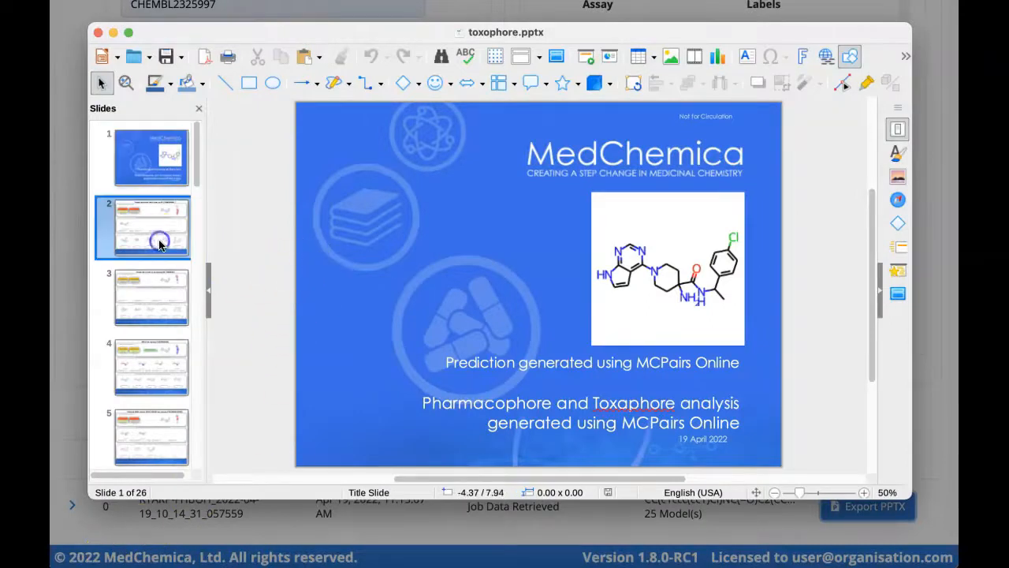
{"action": "key", "text": "Down"}
{"action": "key", "text": "Down"}
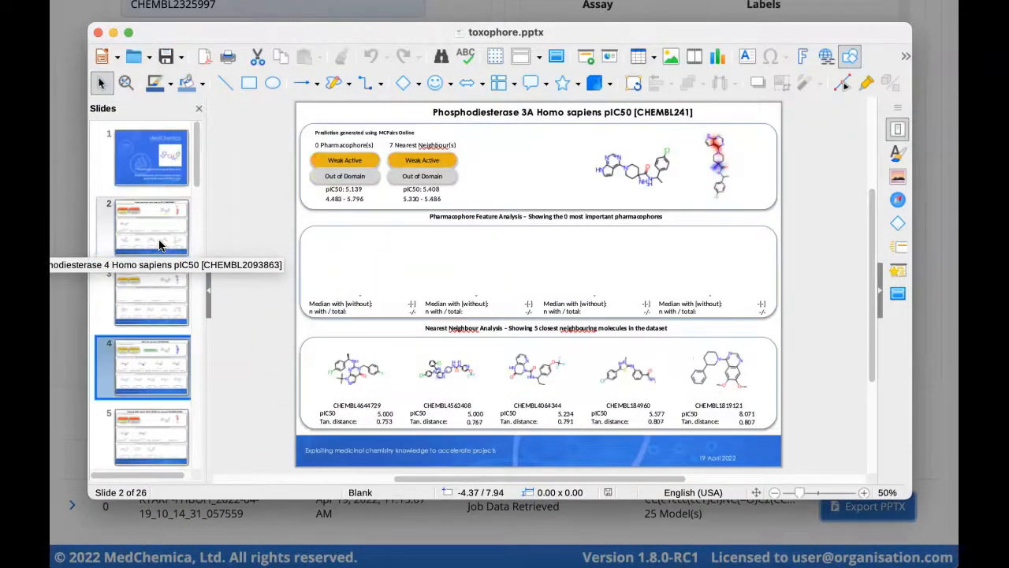
Close the toxophore.pptx presentation and return from the toxophore results to the home dashboard
{"action": "left_click", "coordinate": [98, 33]}
{"action": "scroll", "coordinate": [219, 91], "scroll_direction": "up", "scroll_amount": 10}
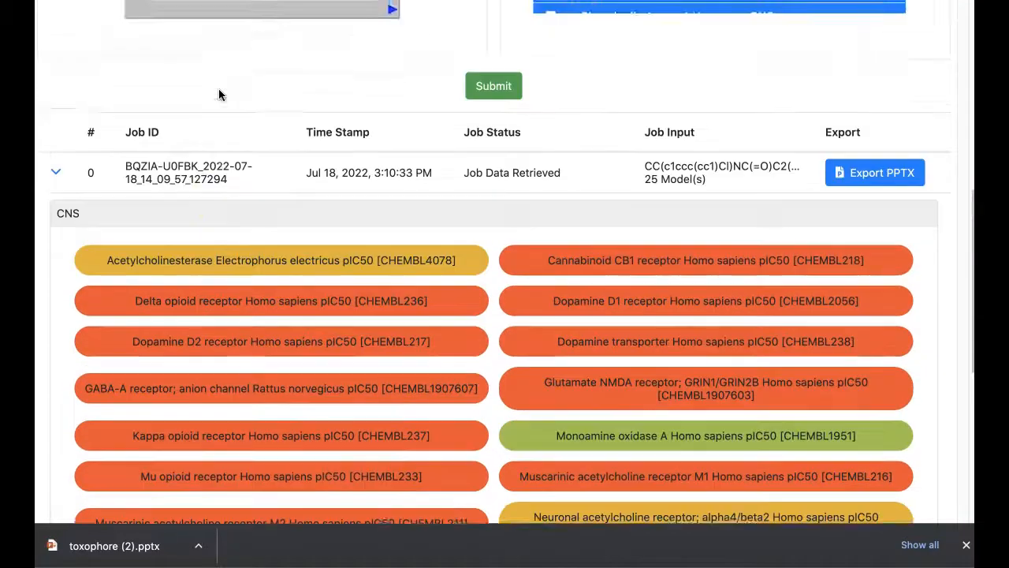
{"action": "scroll", "coordinate": [219, 92], "scroll_direction": "up", "scroll_amount": 2}
{"action": "left_click", "coordinate": [180, 28]}
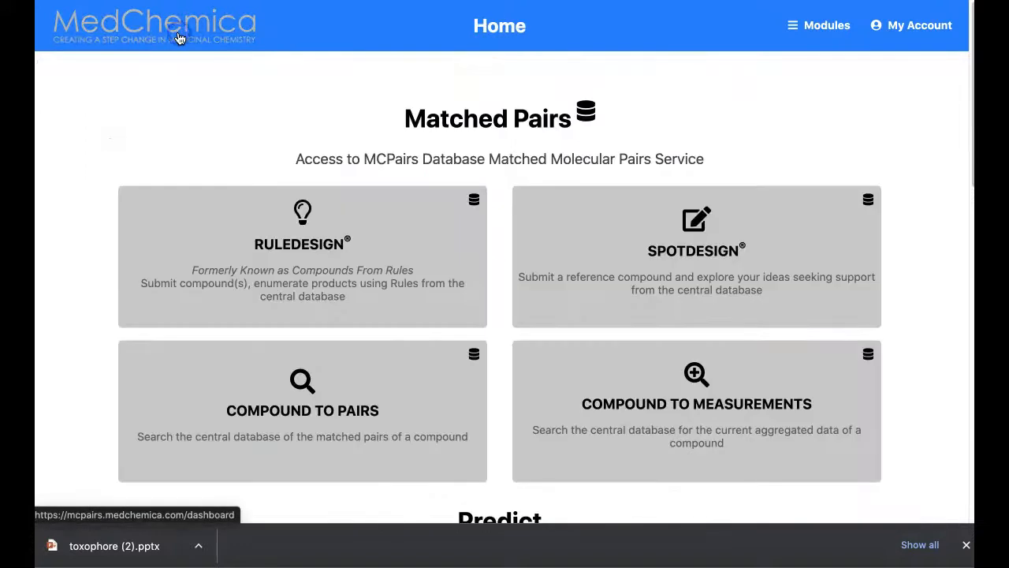
Open the MyPairs module and examine its pair finding settings, submission options and job table, clearing the download notice
{"action": "scroll", "coordinate": [330, 219], "scroll_direction": "down", "scroll_amount": 2}
{"action": "scroll", "coordinate": [329, 219], "scroll_direction": "down", "scroll_amount": 5}
{"action": "left_click", "coordinate": [394, 316]}
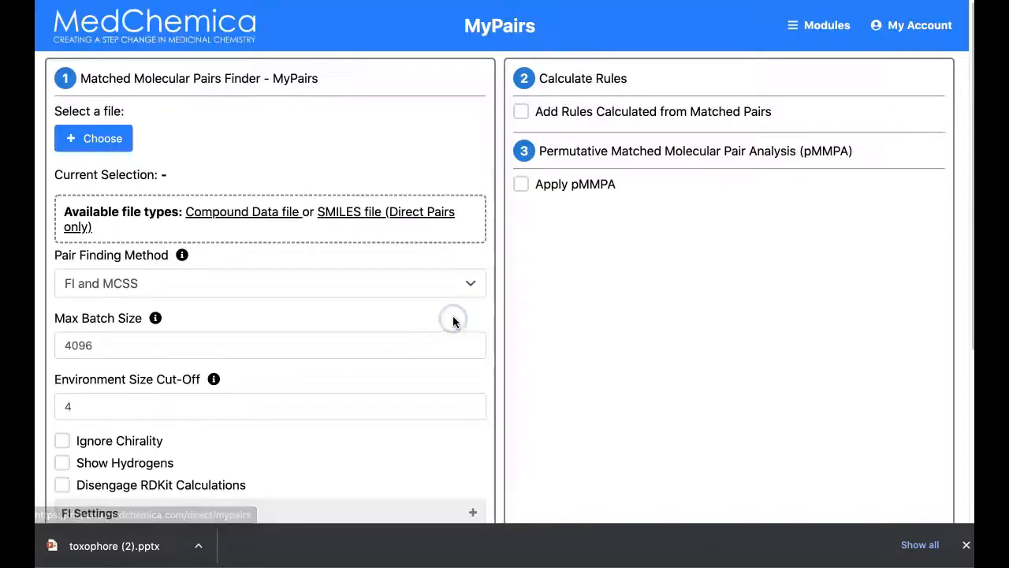
{"action": "left_click", "coordinate": [966, 544]}
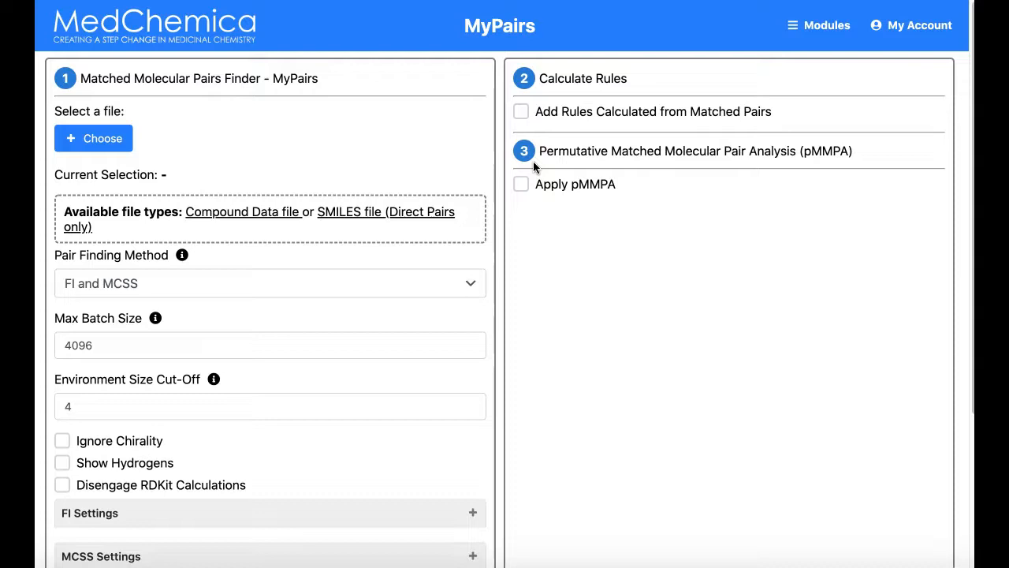
{"action": "scroll", "coordinate": [486, 265], "scroll_direction": "down", "scroll_amount": 2}
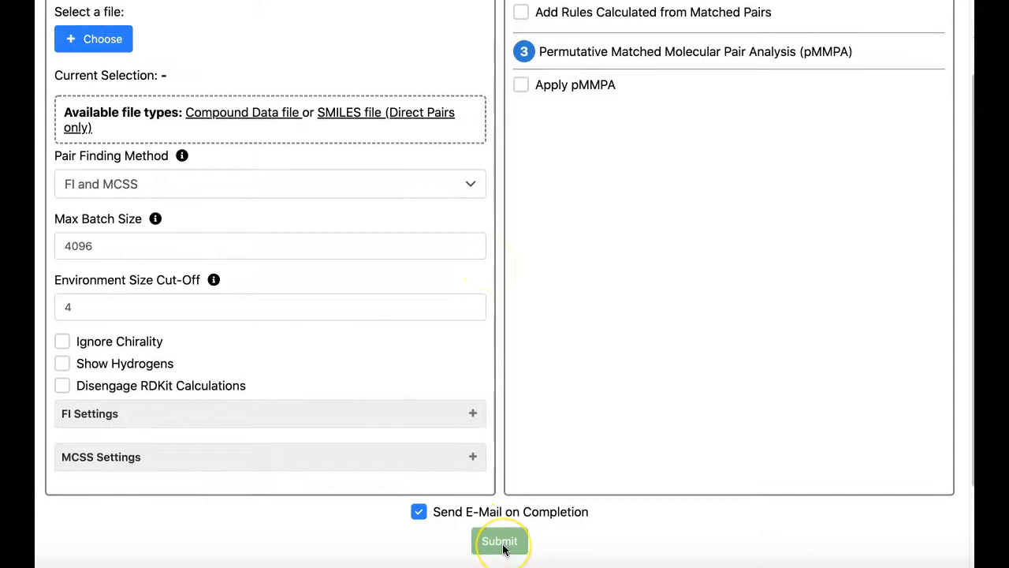
{"action": "scroll", "coordinate": [505, 544], "scroll_direction": "down", "scroll_amount": 3}
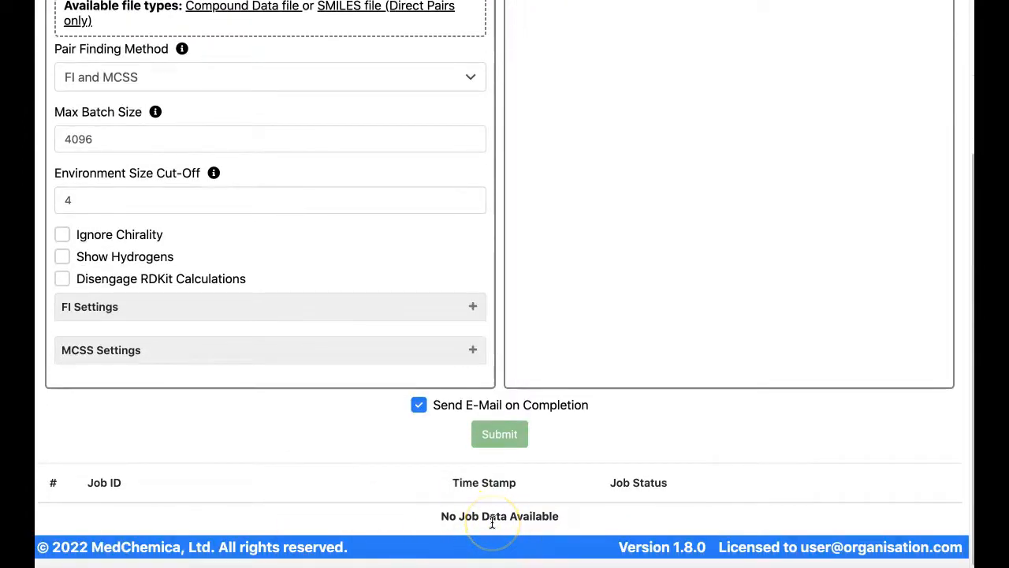
{"action": "scroll", "coordinate": [745, 490], "scroll_direction": "up", "scroll_amount": 1}
{"action": "scroll", "coordinate": [745, 490], "scroll_direction": "up", "scroll_amount": 5}
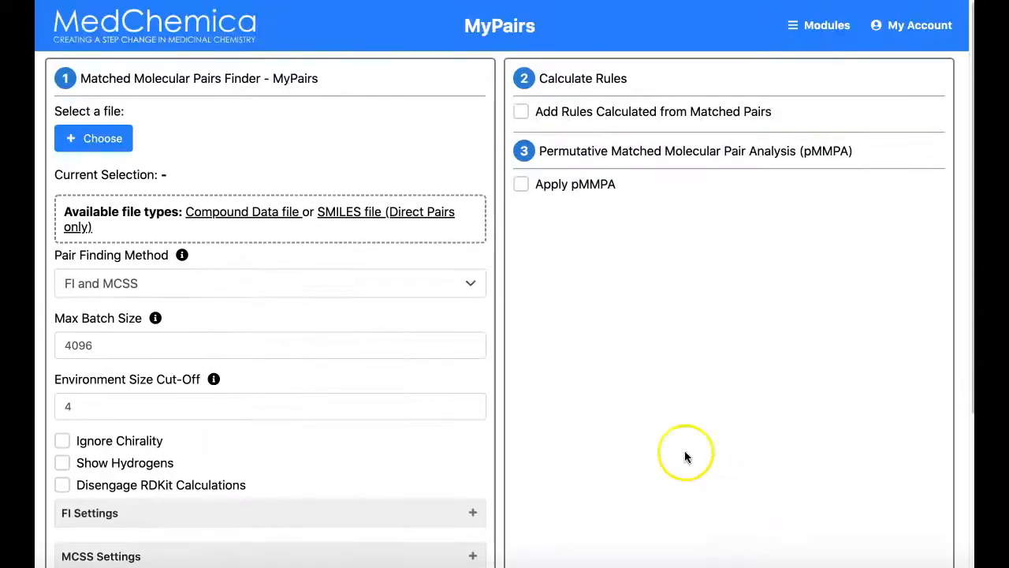
Open the Clean, Search and Filter module from the home dashboard and examine its file, cleaning, substructure match and output options
{"action": "left_click", "coordinate": [208, 39]}
{"action": "scroll", "coordinate": [501, 509], "scroll_direction": "down", "scroll_amount": 10}
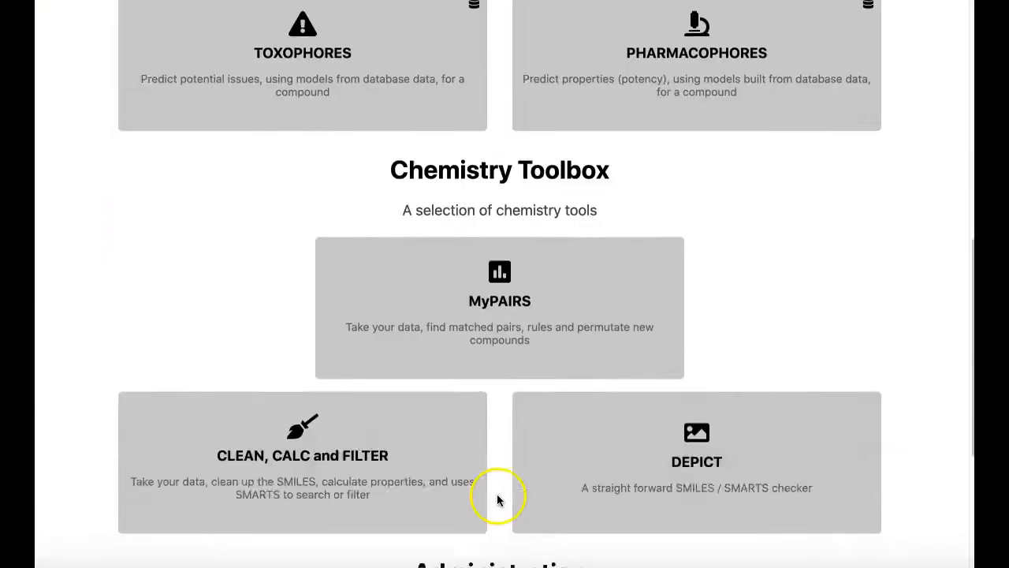
{"action": "scroll", "coordinate": [497, 499], "scroll_direction": "down", "scroll_amount": 4}
{"action": "left_click", "coordinate": [297, 232]}
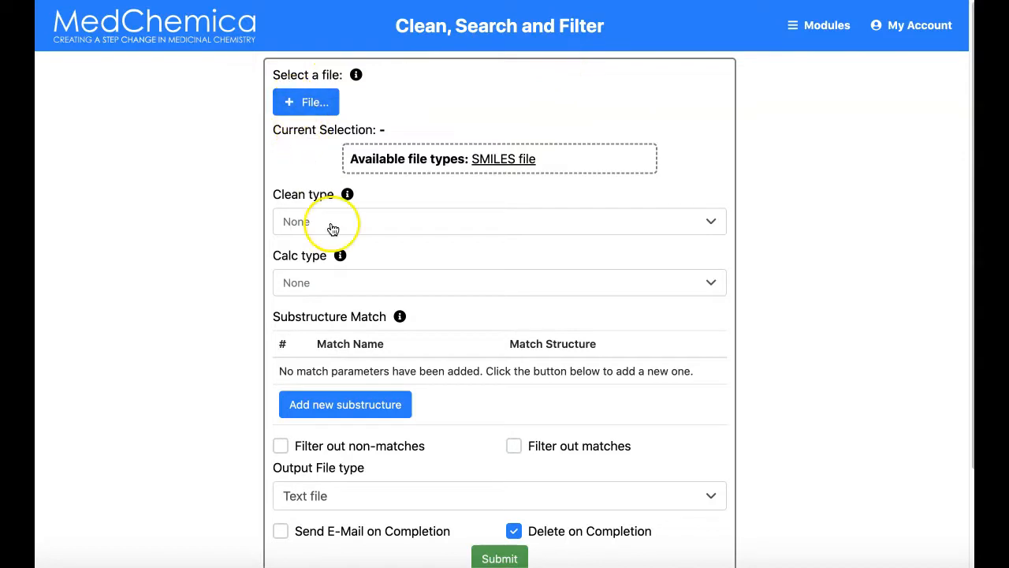
{"action": "scroll", "coordinate": [481, 418], "scroll_direction": "down", "scroll_amount": 1}
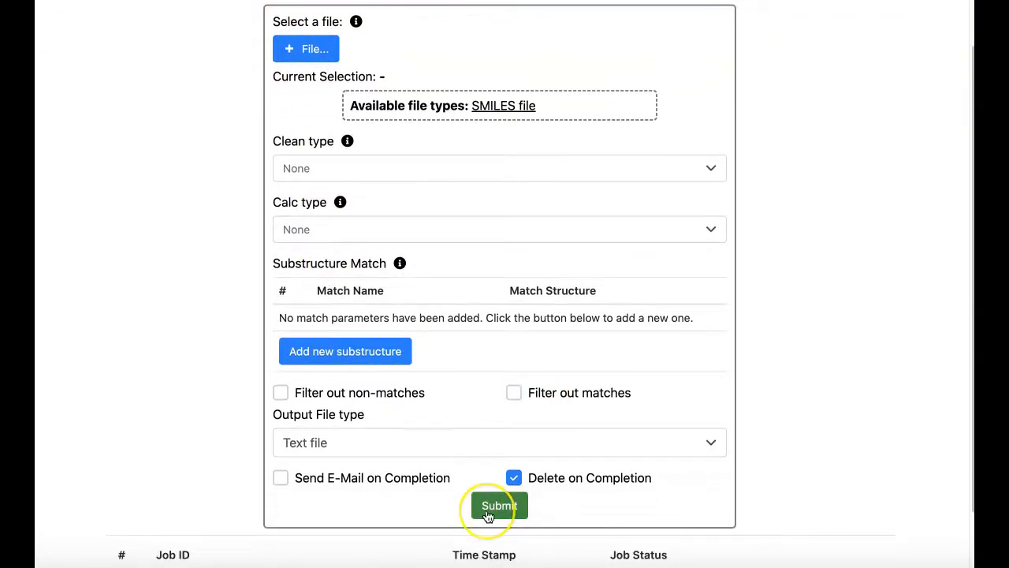
{"action": "scroll", "coordinate": [407, 514], "scroll_direction": "down", "scroll_amount": 1}
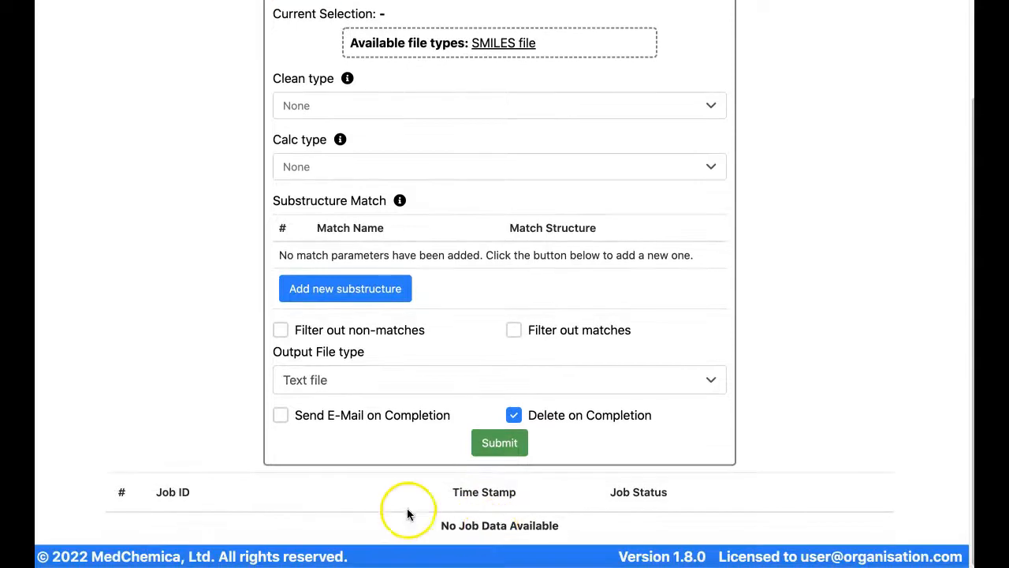